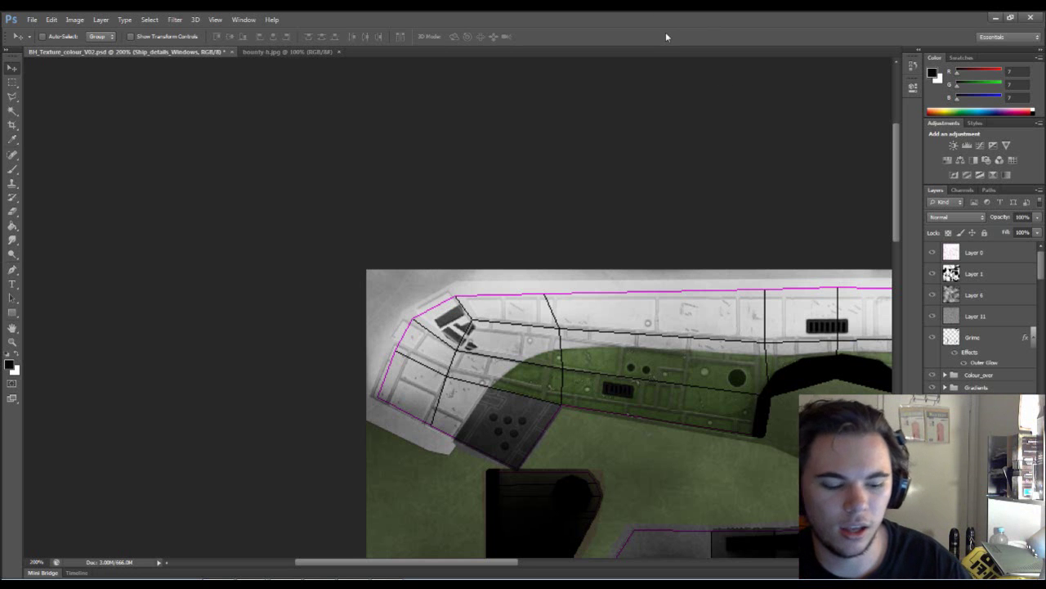
- Rotate the dark vent shapes about -5° and shift them up-left in the nose-corner panels
key(ctrl+plus)
key(ctrl+plus)
key(ctrl+plus)
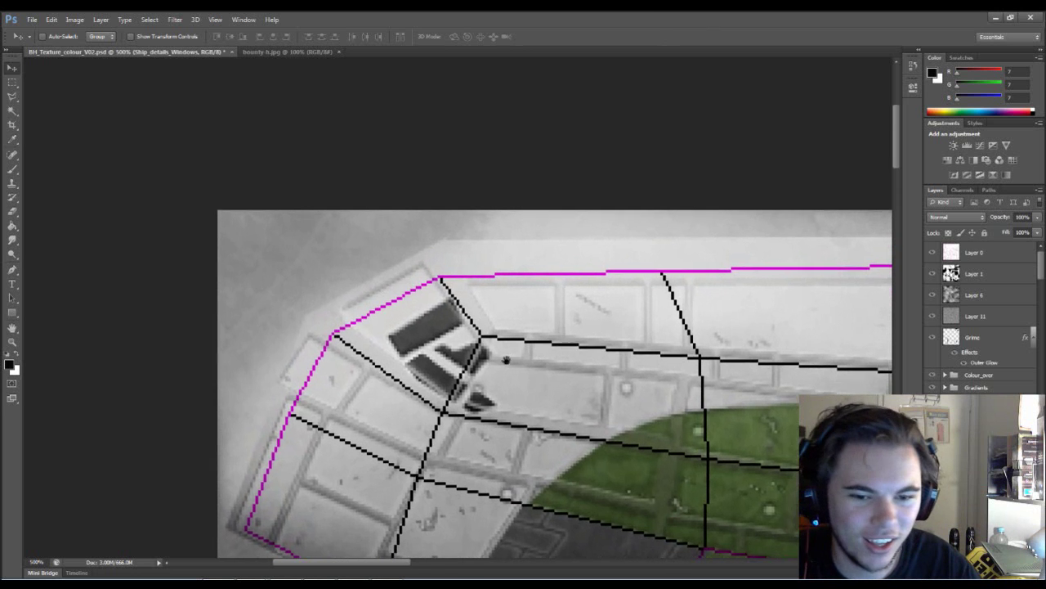
scroll(523, 357, up, 1)
drag(444, 359, 461, 370)
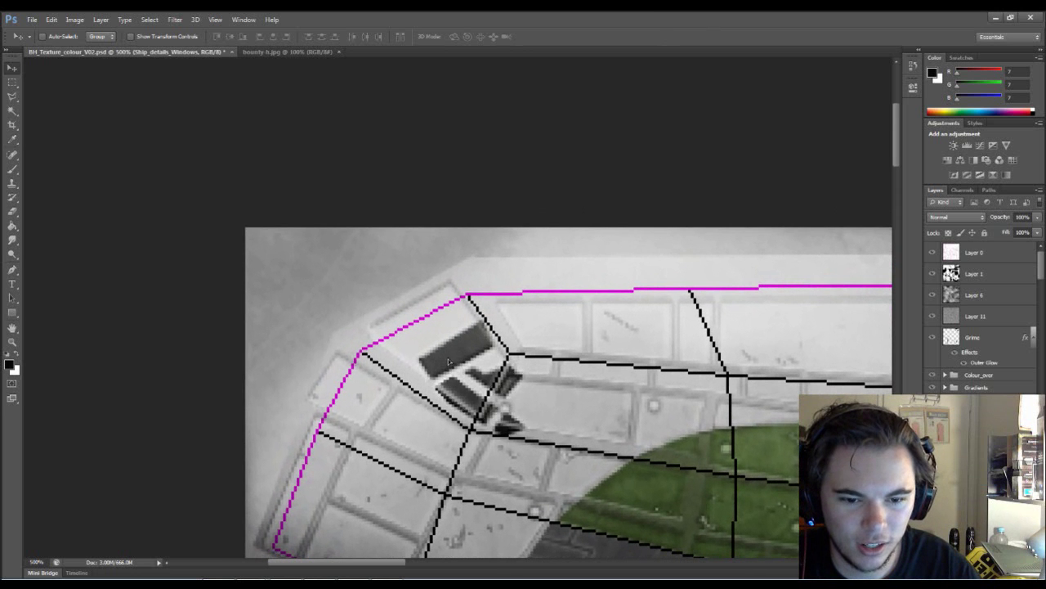
key(ctrl+z)
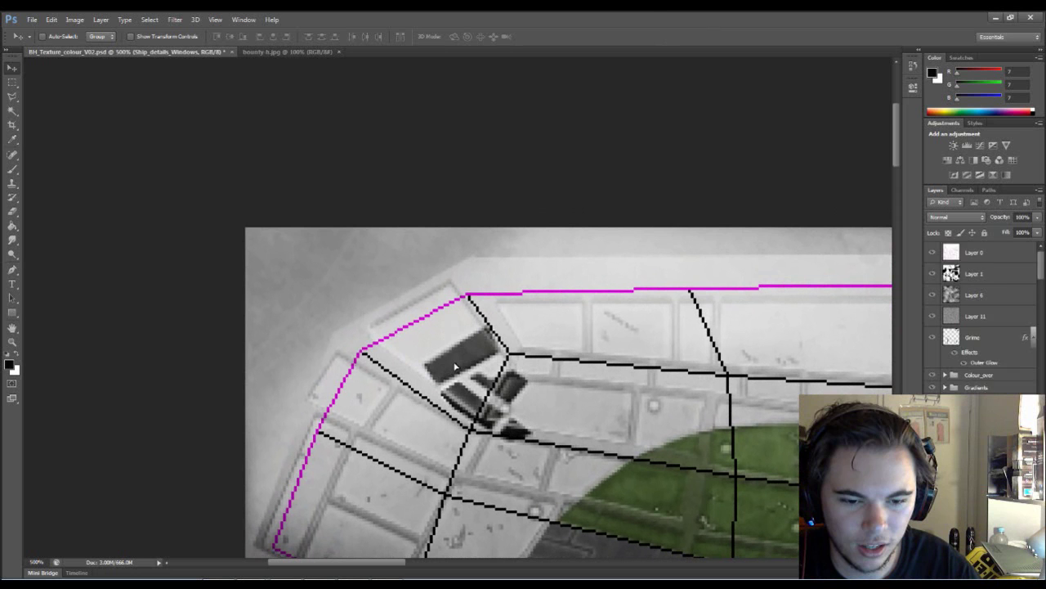
key(ctrl+t)
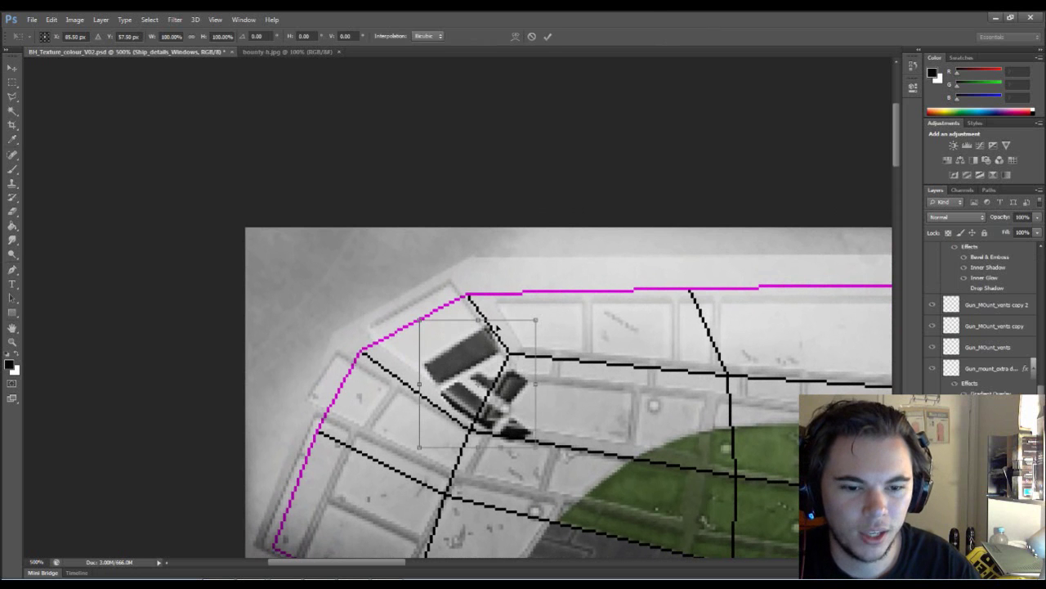
drag(538, 316, 529, 329)
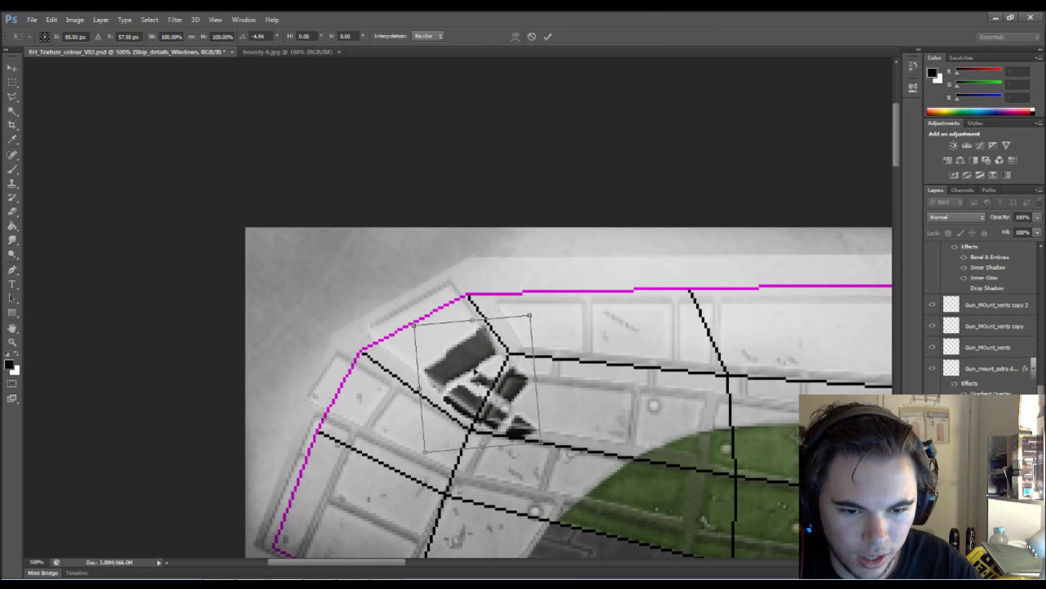
drag(467, 362, 458, 352)
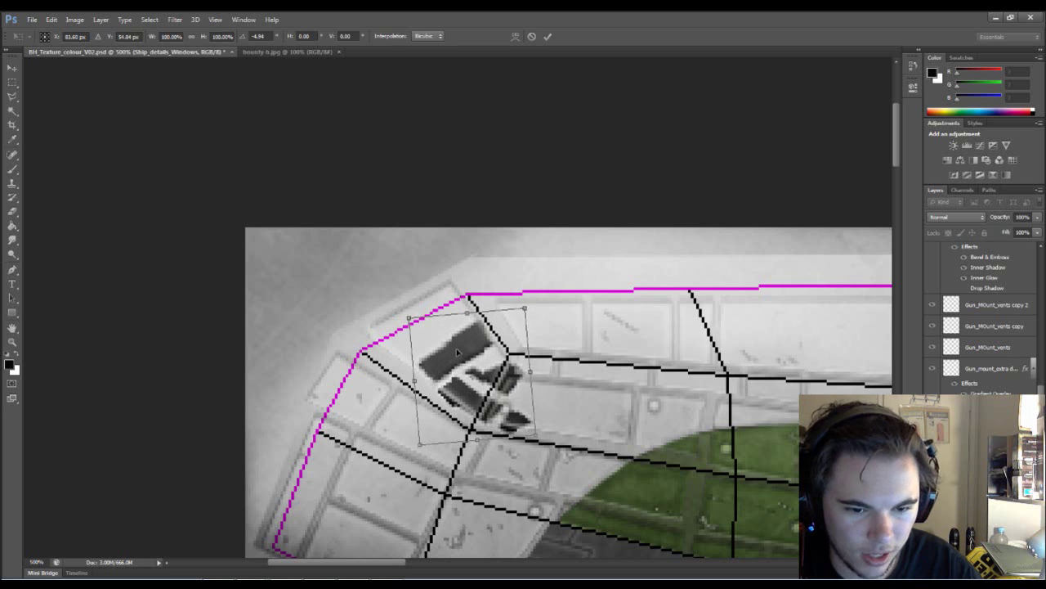
key(Return)
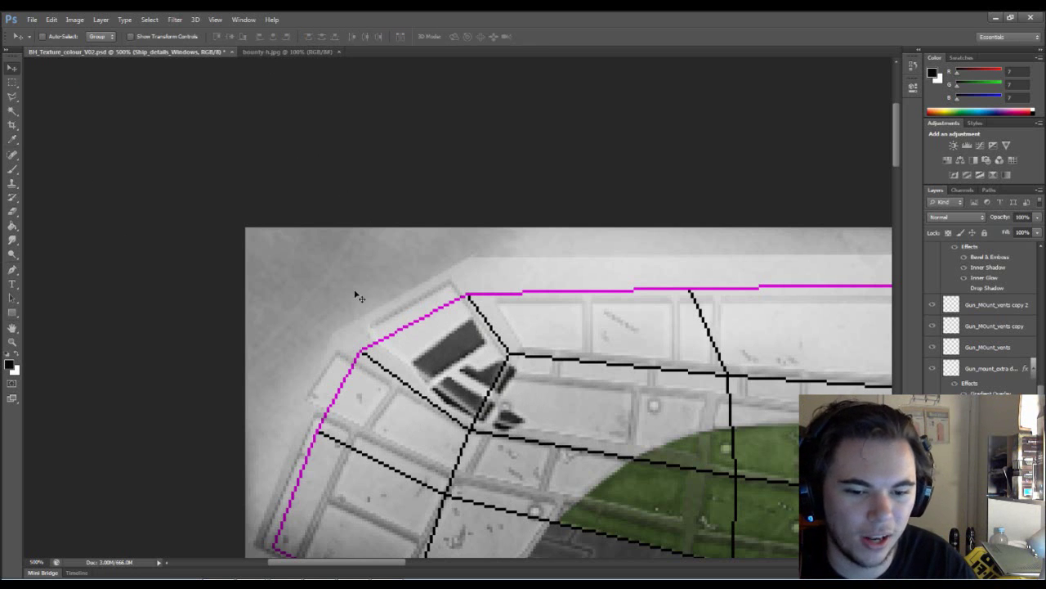
click(278, 52)
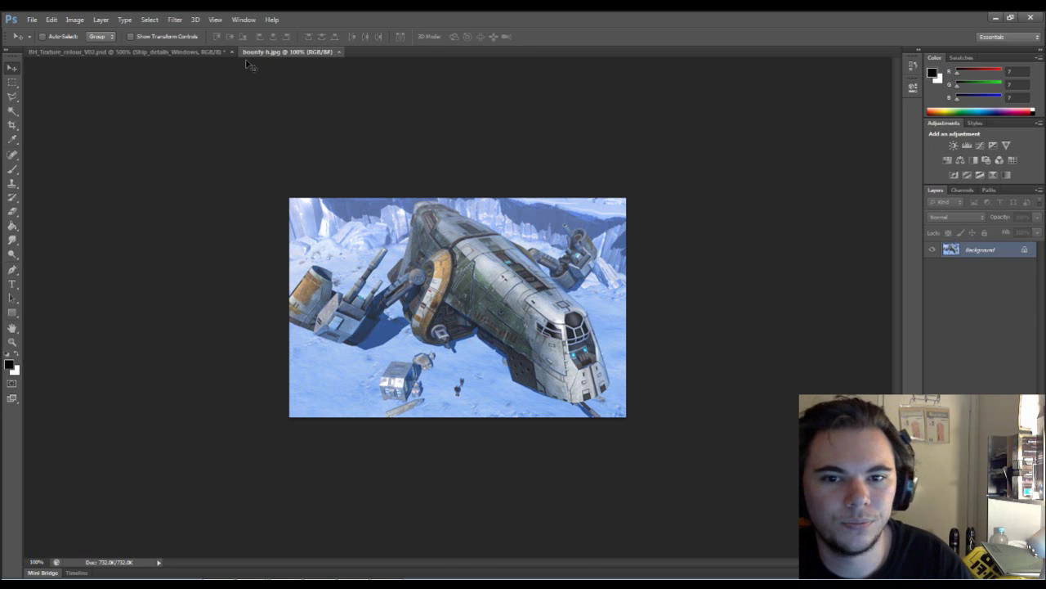
click(179, 53)
drag(584, 382, 486, 303)
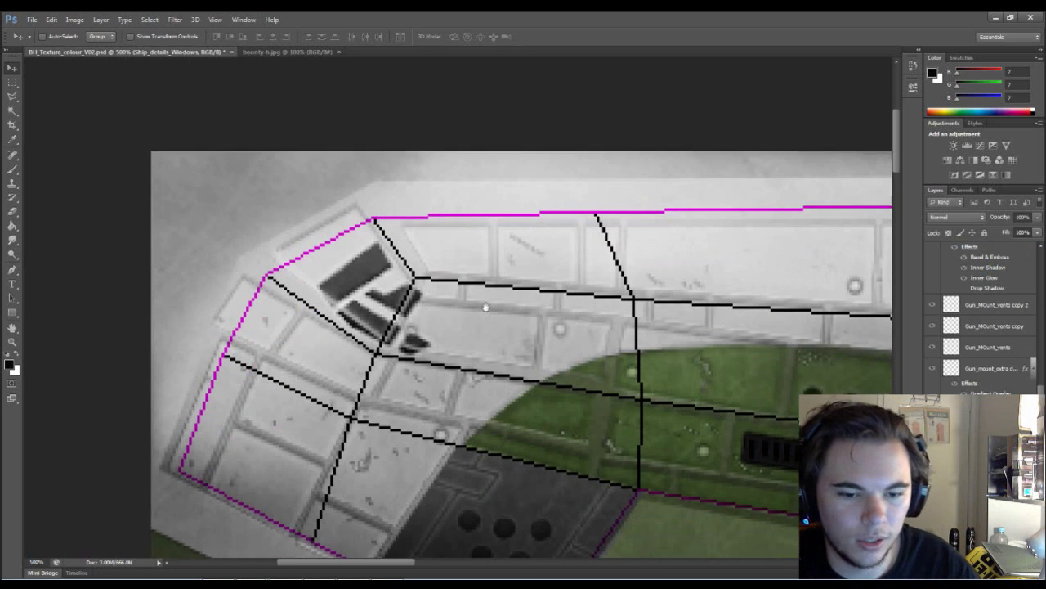
- Lasso the smaller vent shapes and drag them to the right
click(12, 96)
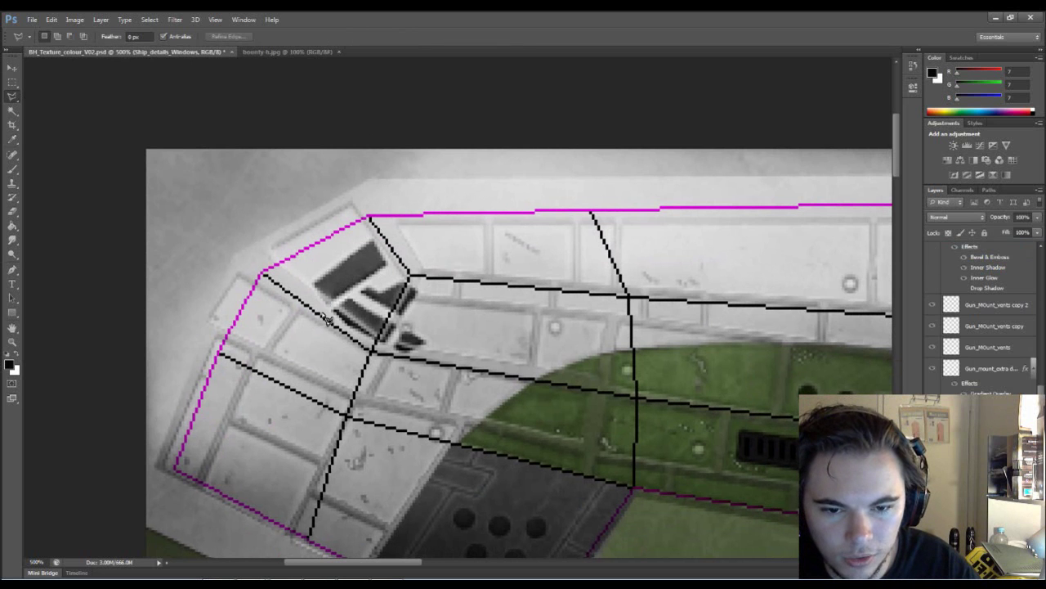
drag(372, 284, 439, 302)
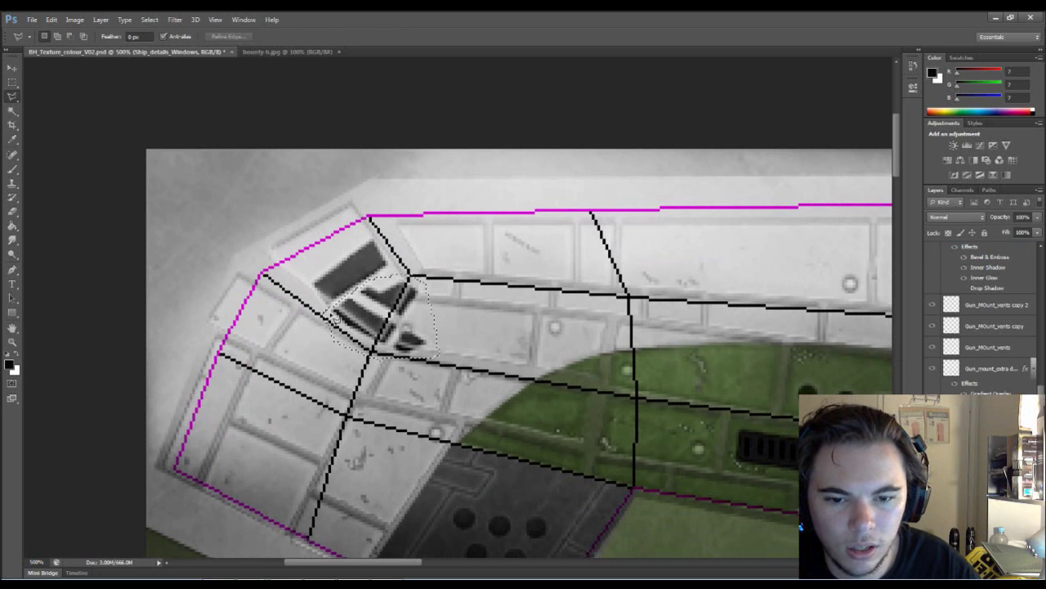
mouse_move(451, 365)
mouse_down()
mouse_move(376, 325)
mouse_move(413, 313)
mouse_up()
key(v)
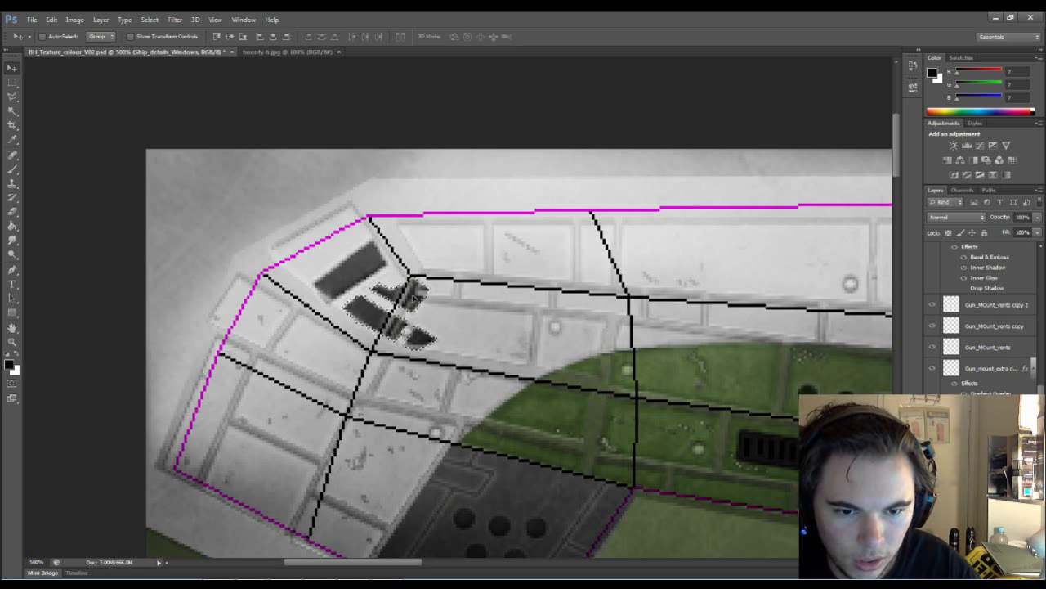
drag(413, 292, 429, 292)
- Rotate the selected vents about -18° and move them into the next panel right
key(ctrl+t)
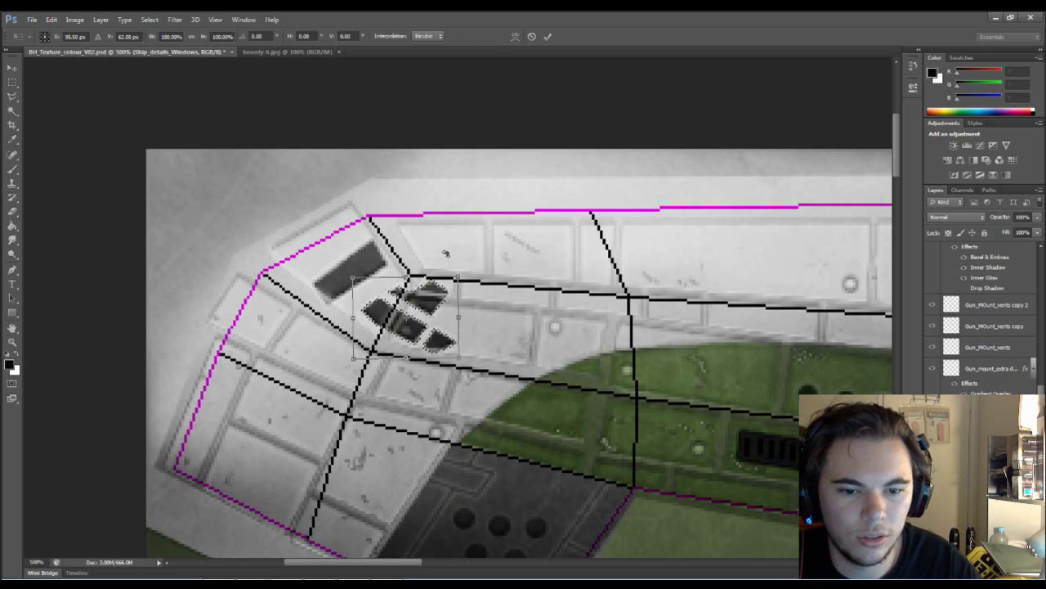
drag(446, 253, 449, 253)
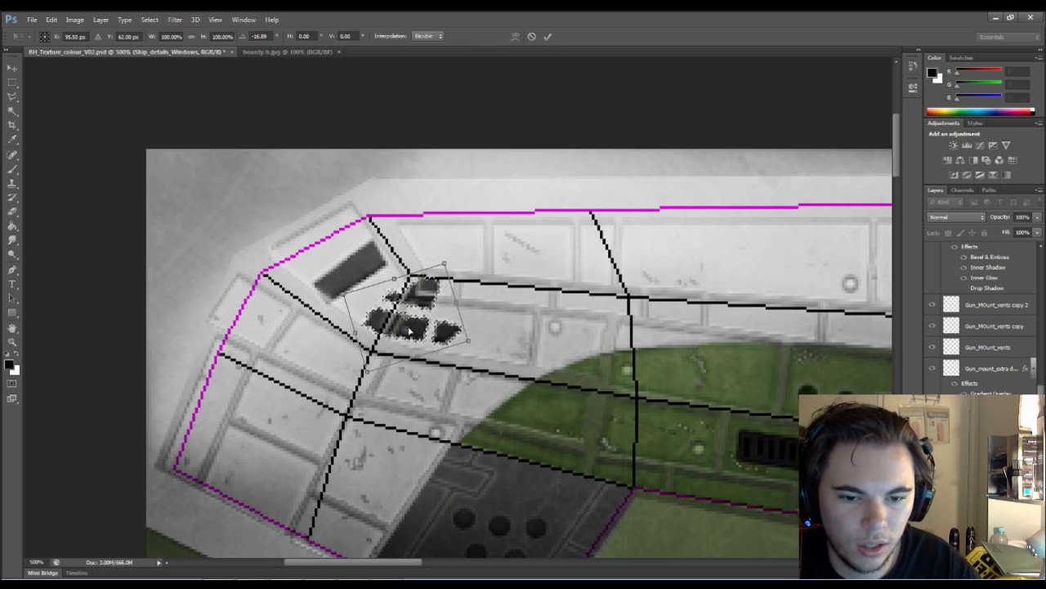
mouse_move(405, 335)
mouse_down()
mouse_move(441, 338)
mouse_move(431, 344)
mouse_up()
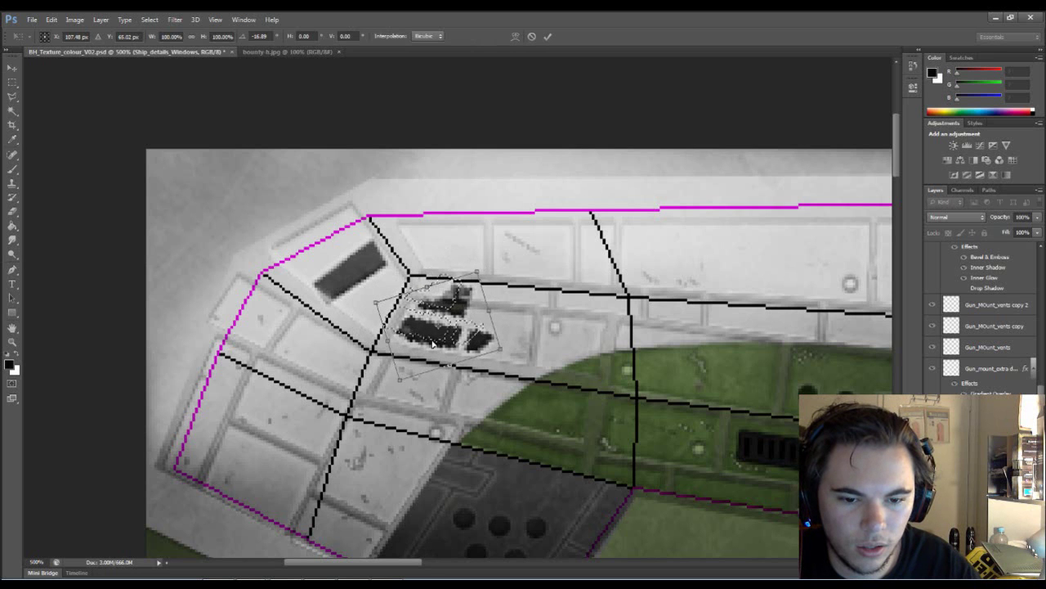
key(Return)
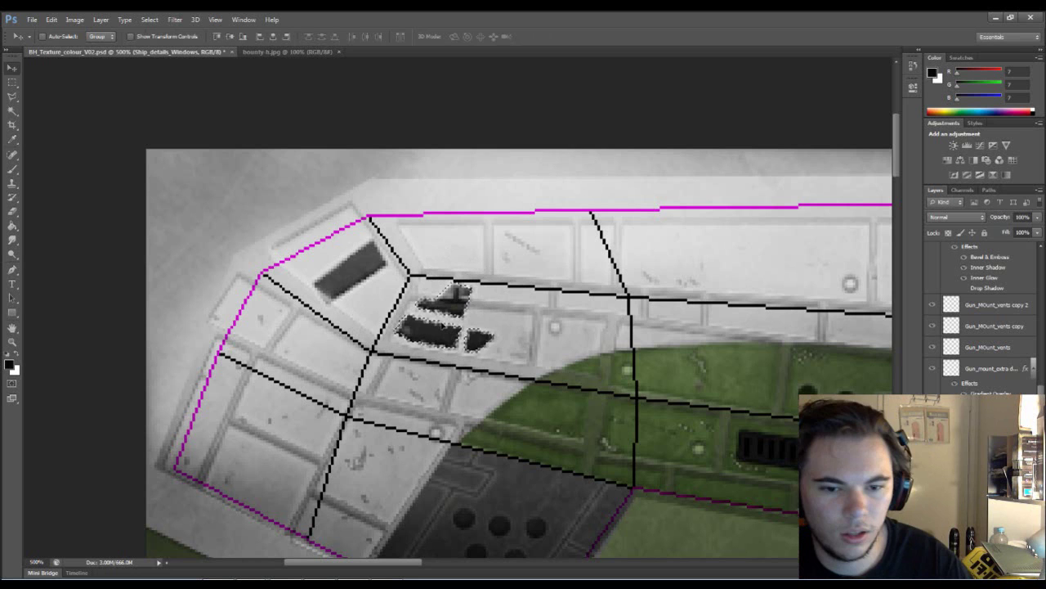
key(ctrl+d)
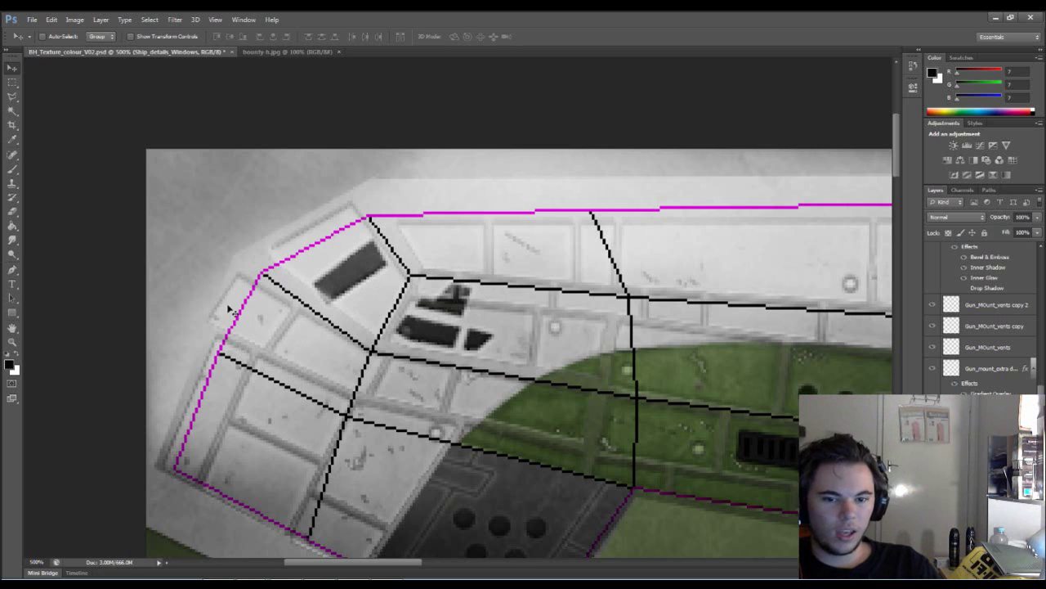
click(7, 170)
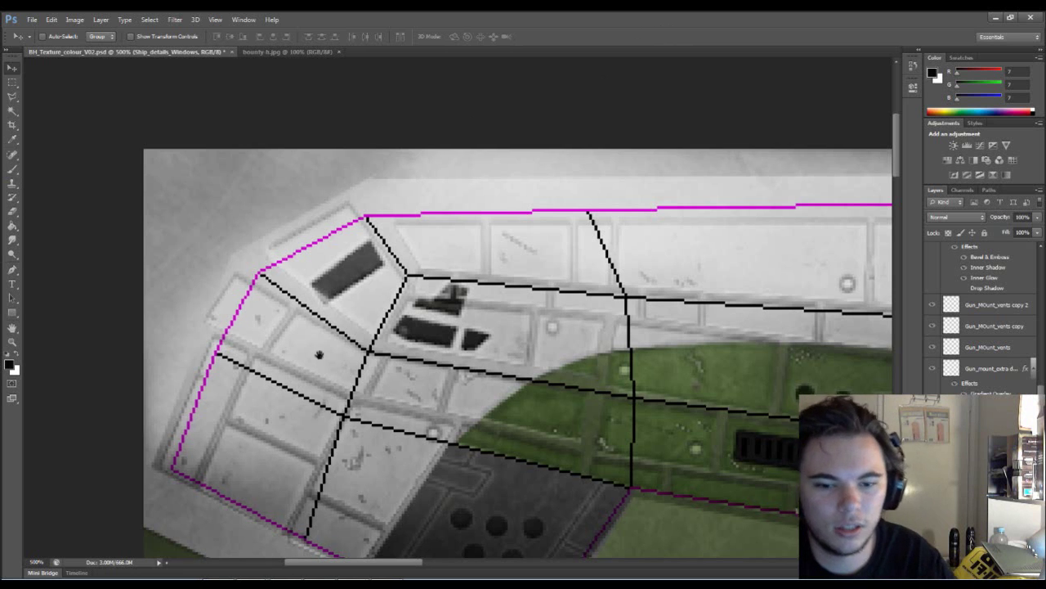
drag(309, 303, 270, 298)
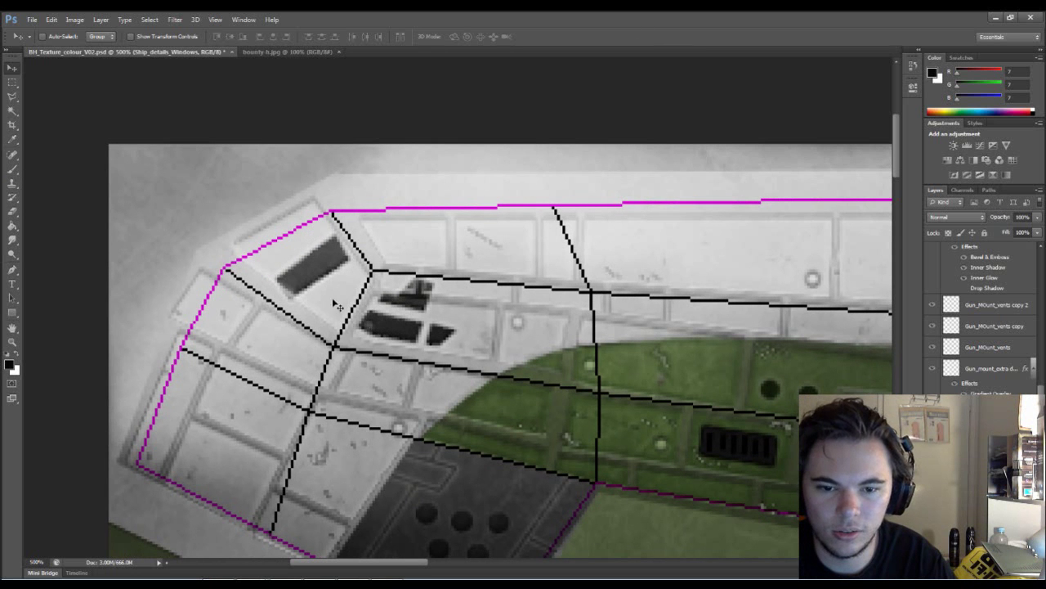
- Shrink the eraser brush and erase along the large dark window's upper edge
key(e)
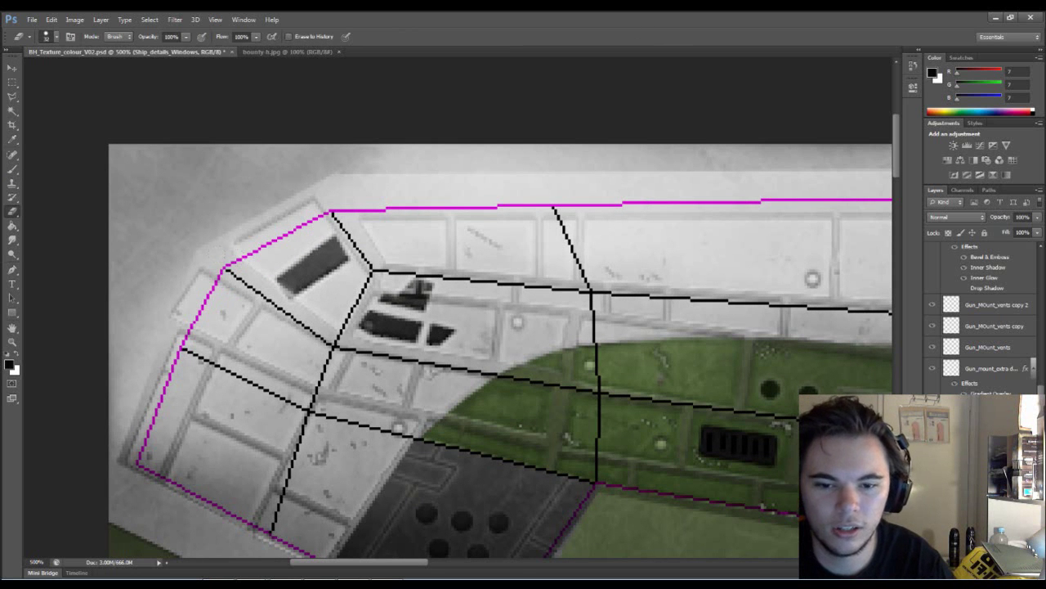
right_click(208, 305)
drag(305, 351, 256, 348)
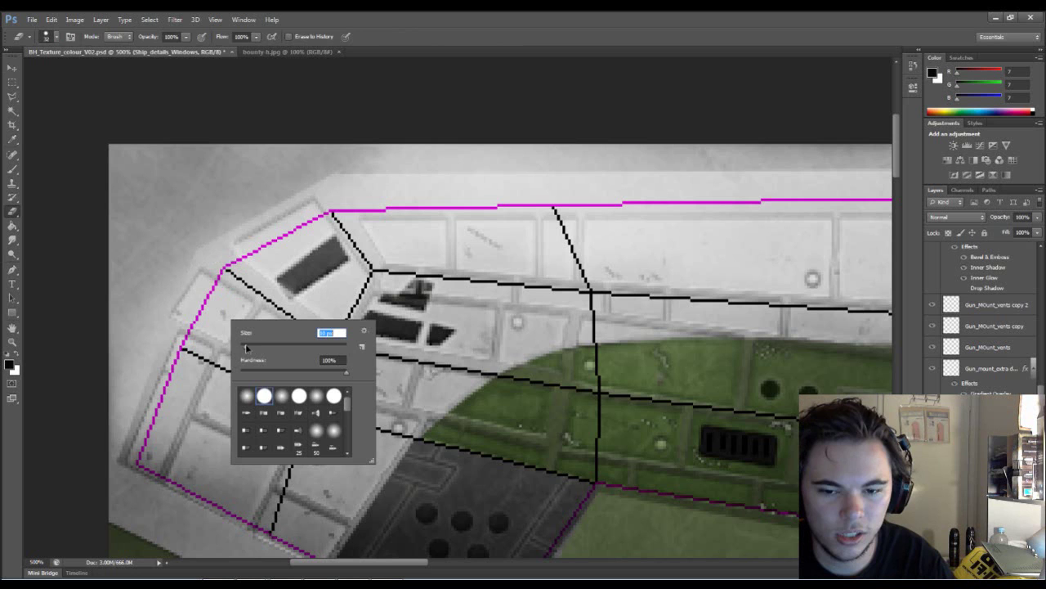
key(Return)
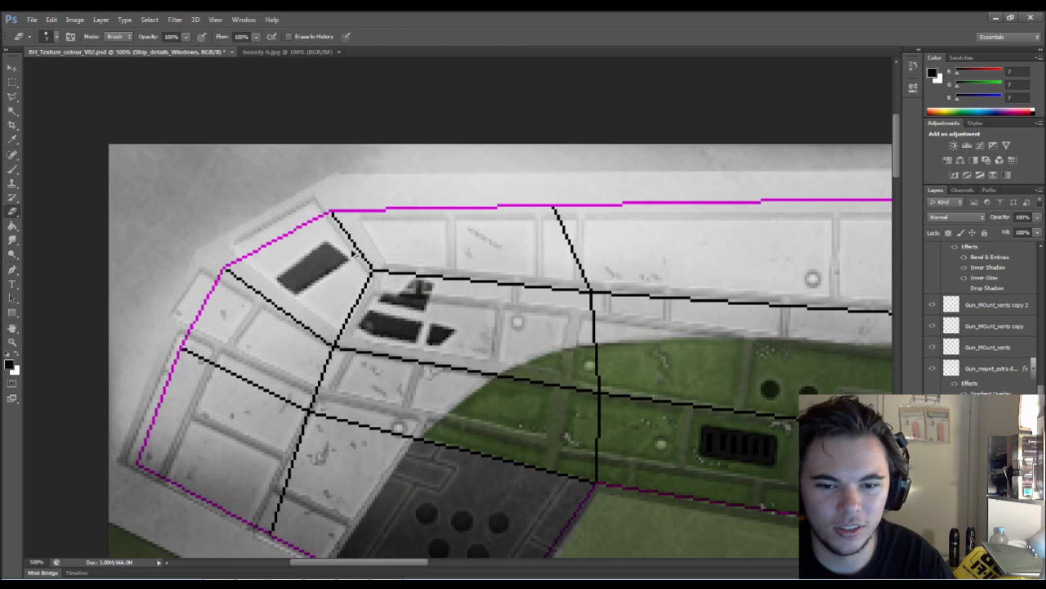
drag(354, 254, 347, 246)
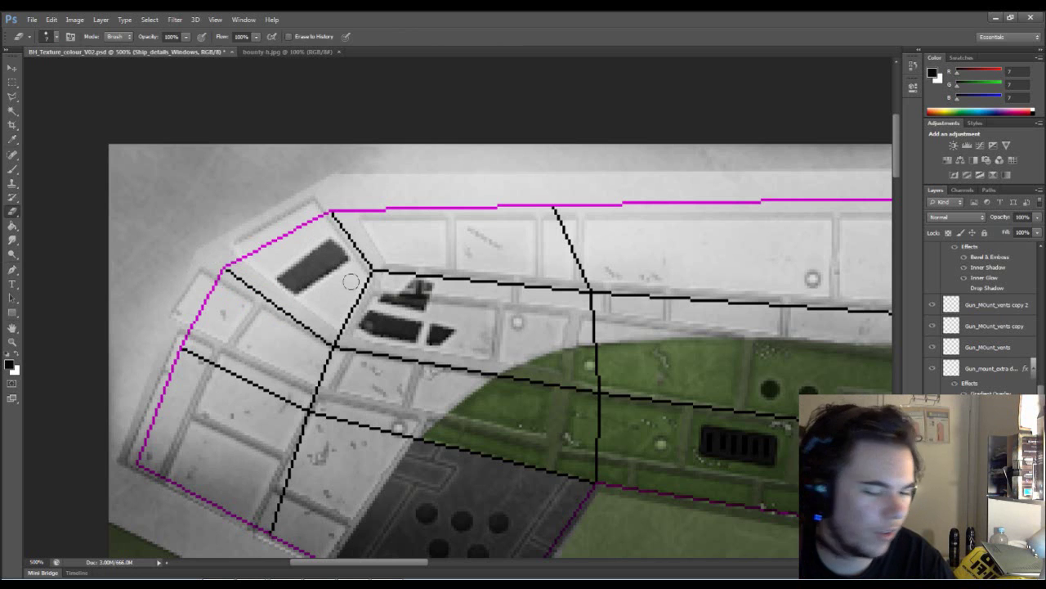
- Select the dark vent cluster with a polygonal lasso outline
click(12, 67)
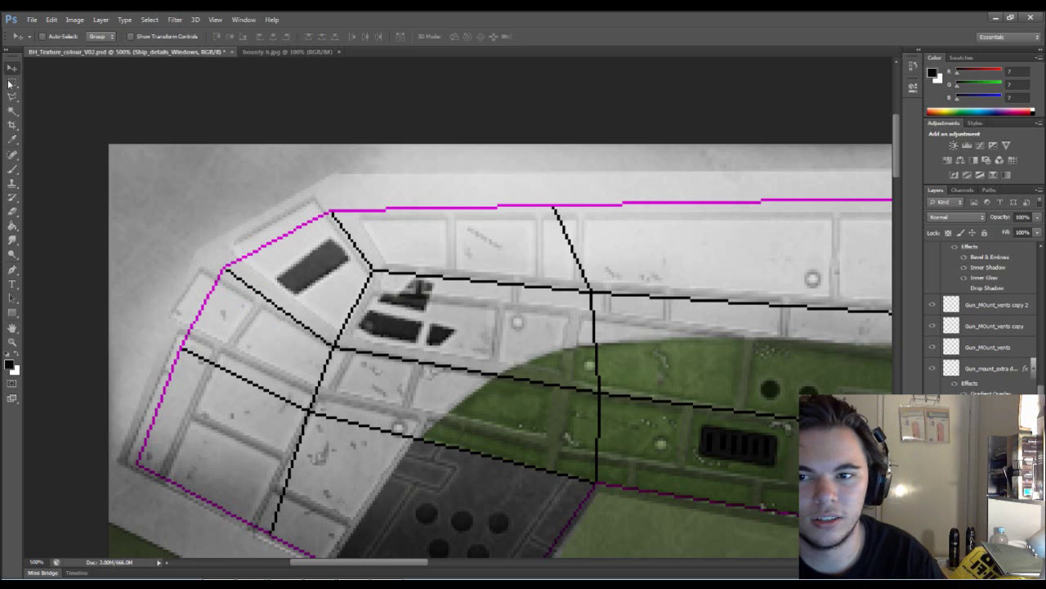
click(12, 95)
click(334, 327)
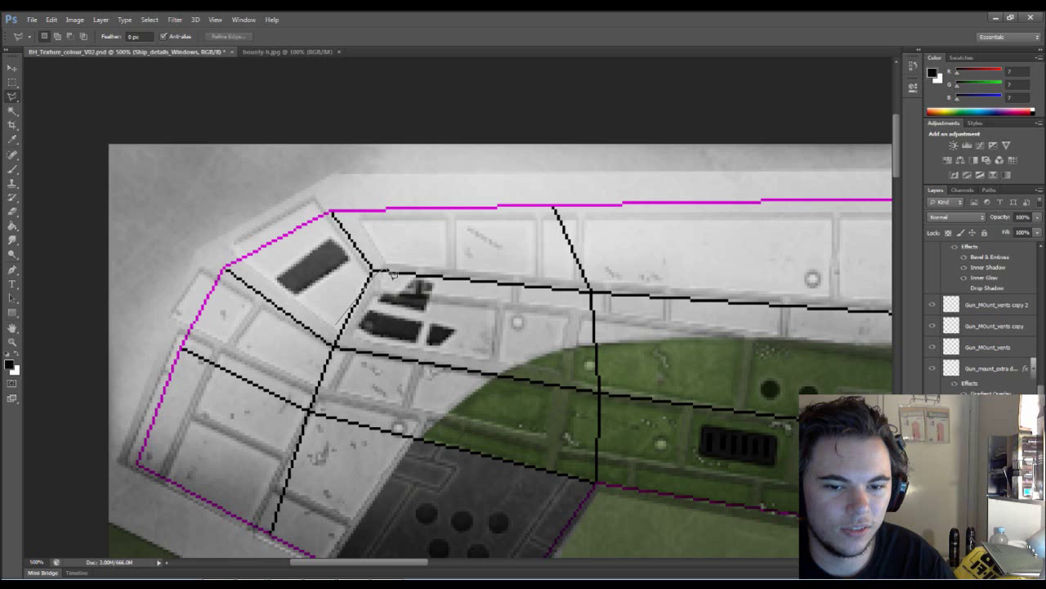
click(374, 271)
click(433, 264)
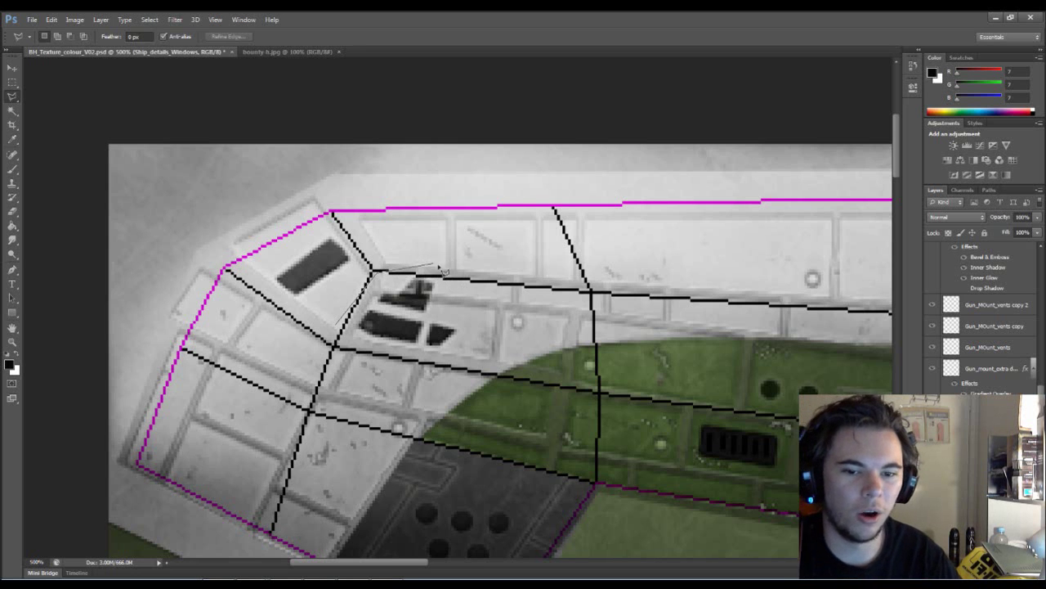
click(474, 341)
click(441, 357)
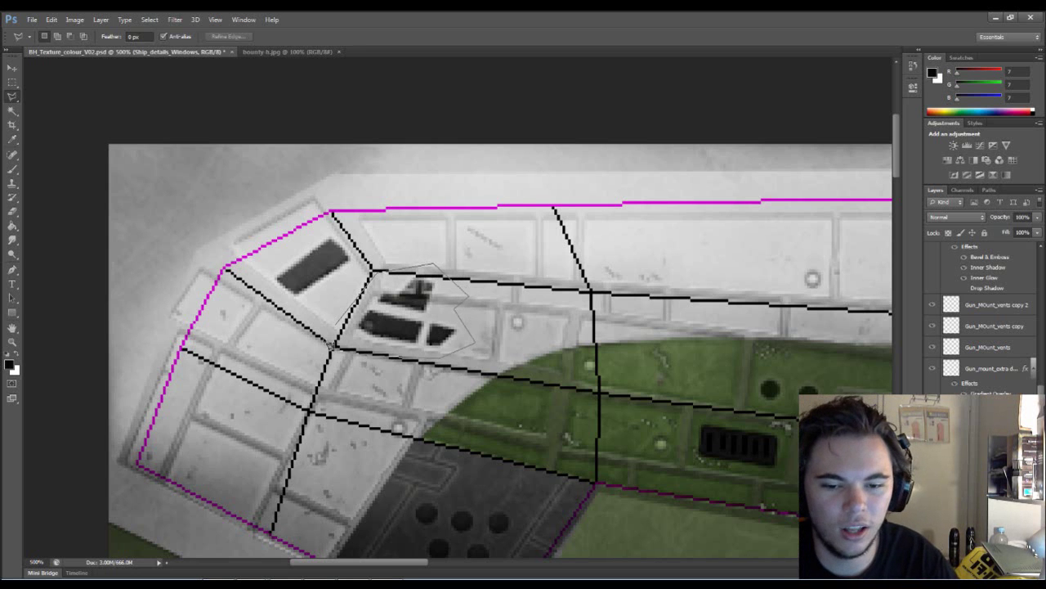
click(336, 327)
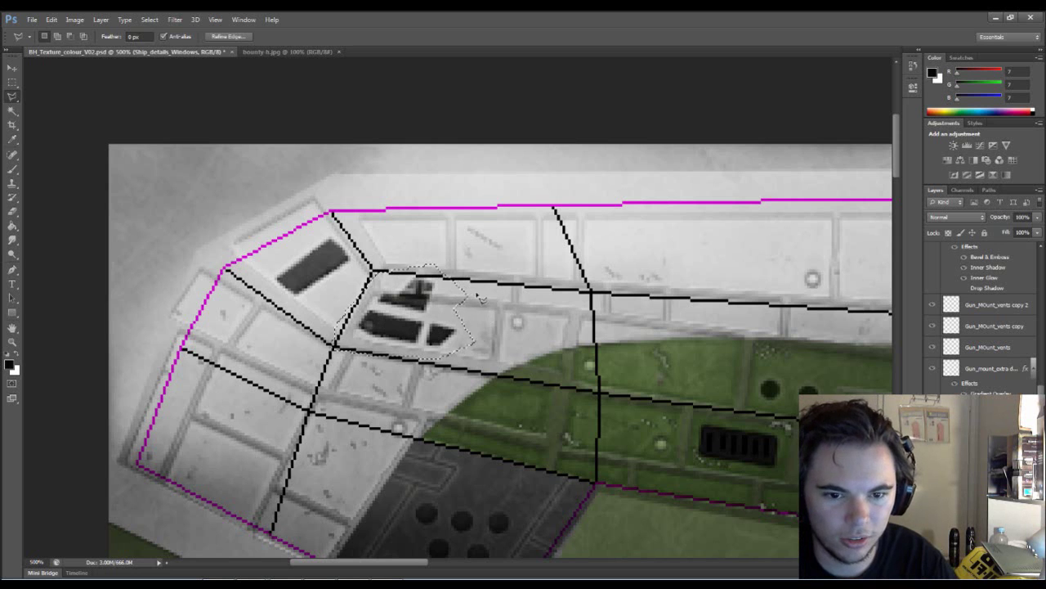
- Rotate the vents to match the panel lines, nudge them down, and erase the stray patch
key(ctrl+t)
drag(486, 257, 483, 251)
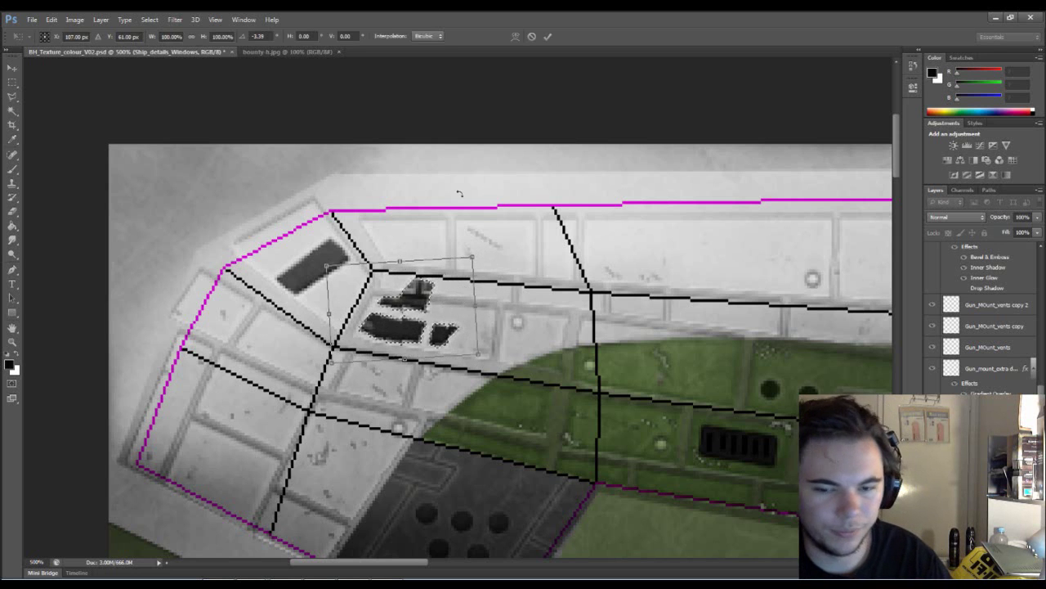
drag(482, 252, 459, 193)
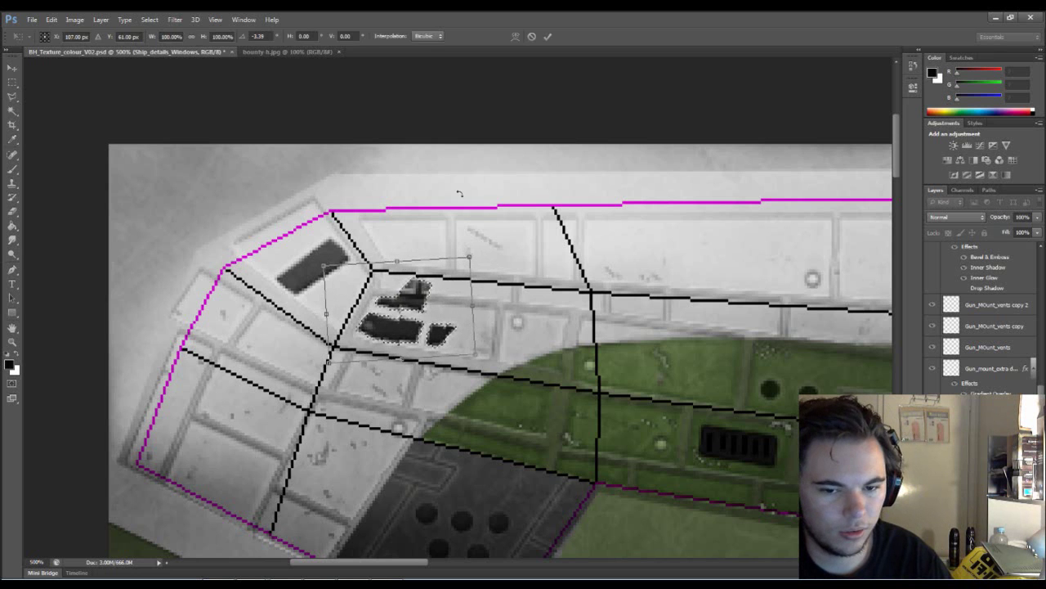
key(Down)
key(Return)
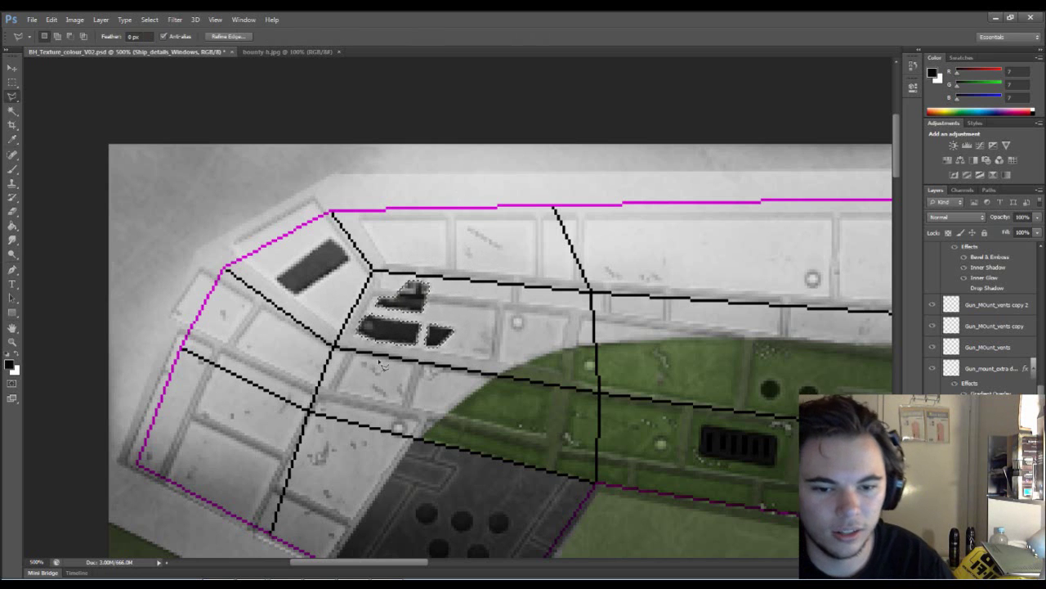
key(e)
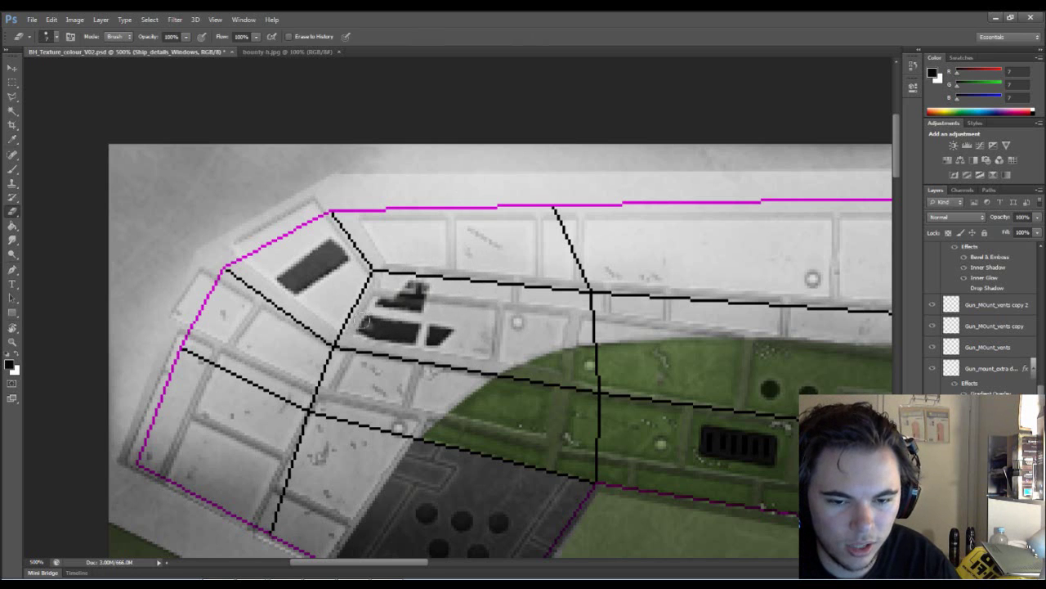
drag(366, 323, 365, 332)
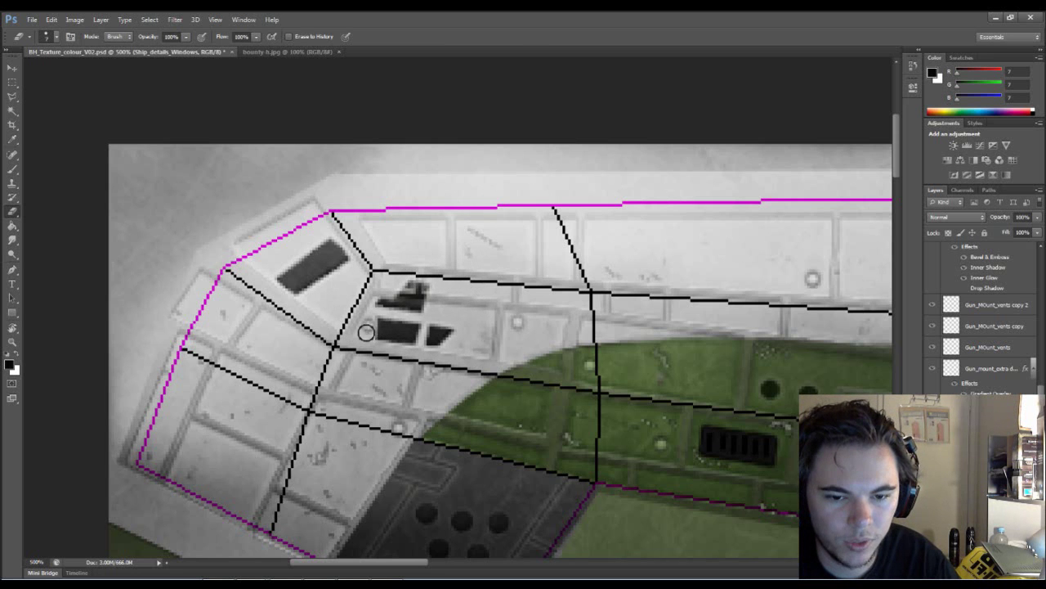
- Lasso the small top vent, nudge it down and squash it slightly in height
click(14, 97)
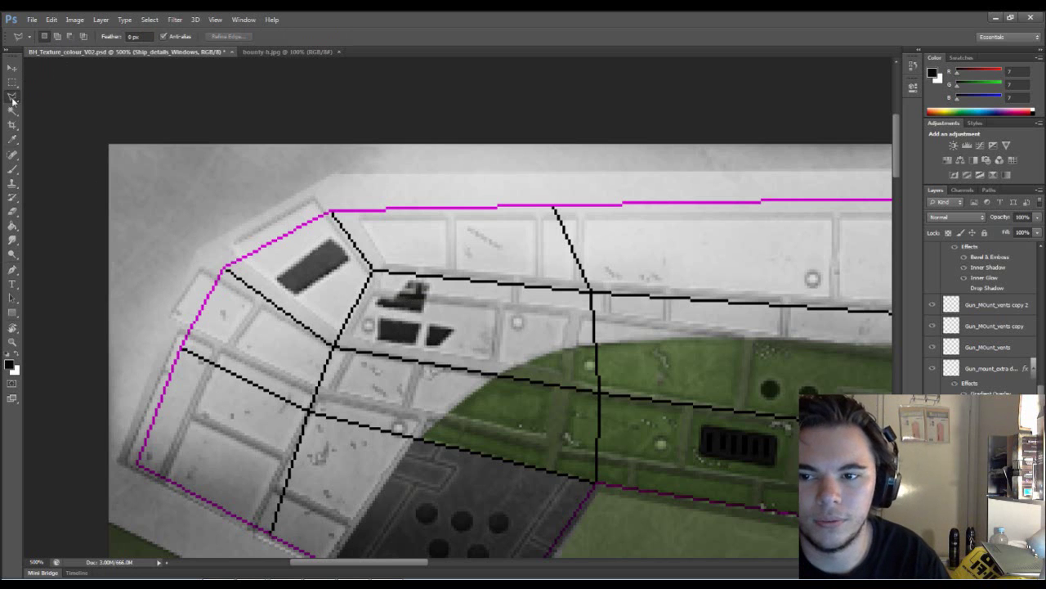
mouse_move(376, 308)
mouse_down()
mouse_move(442, 316)
mouse_move(403, 273)
mouse_up()
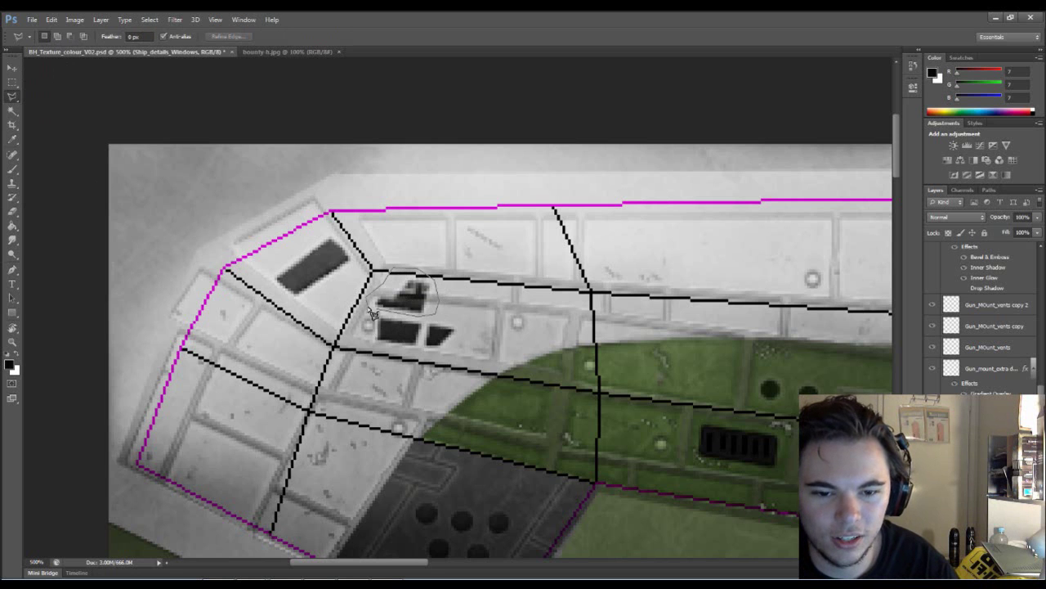
drag(372, 313, 383, 315)
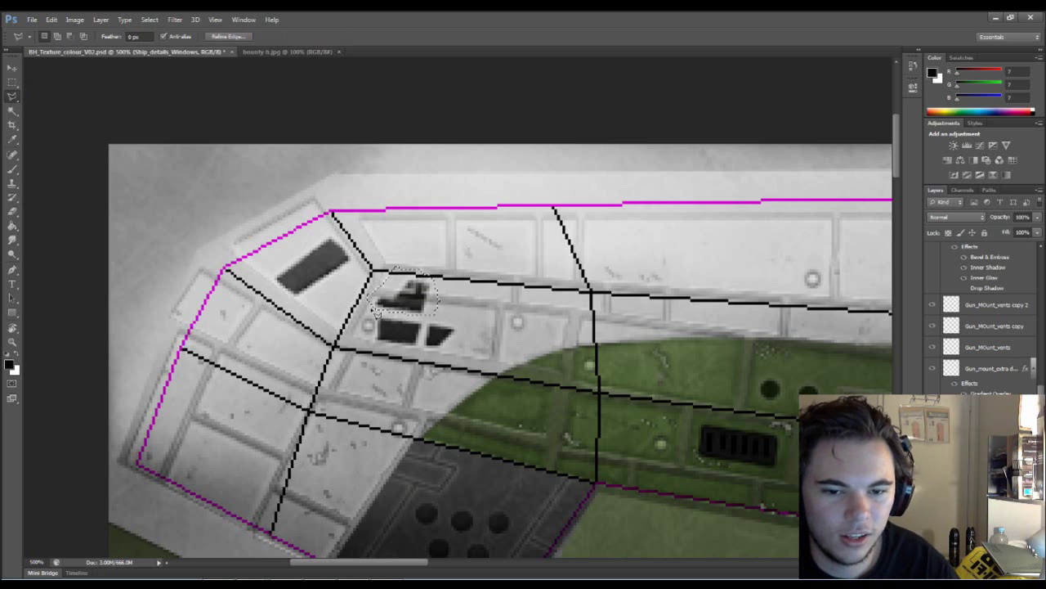
key(ctrl+t)
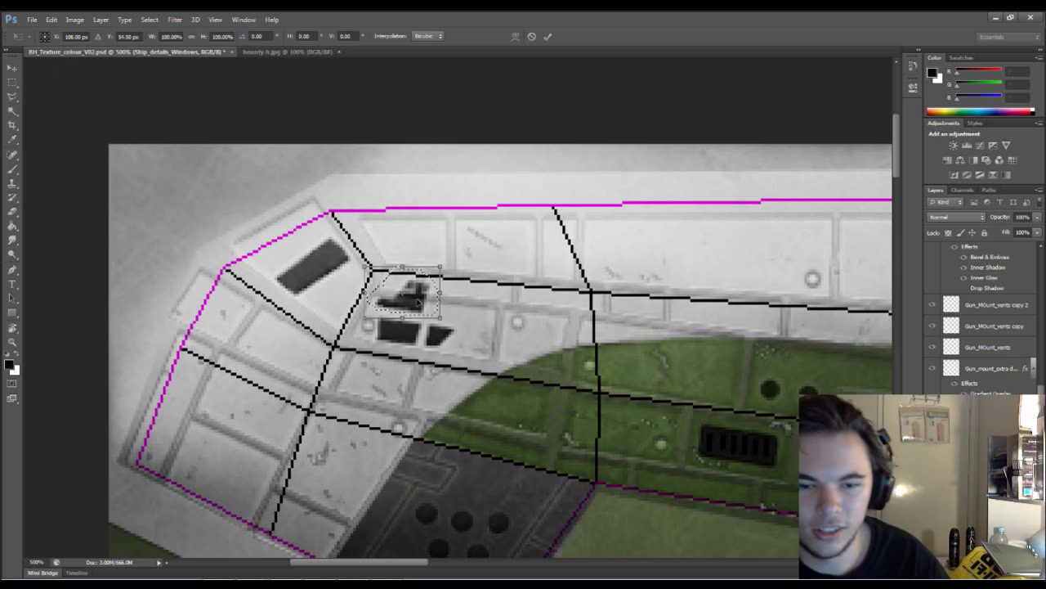
key(Down)
key(Down)
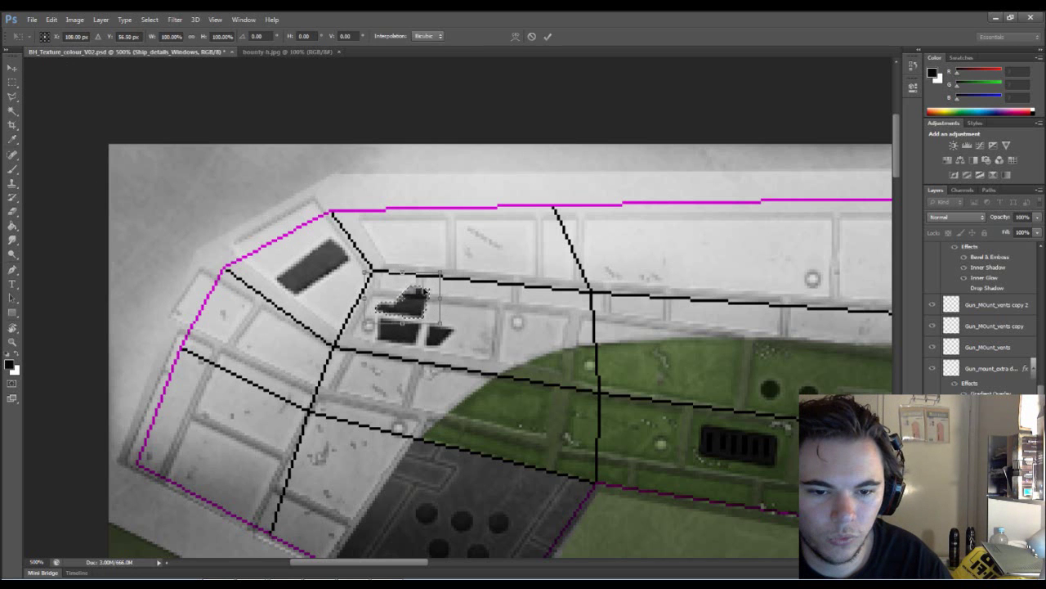
drag(401, 275, 399, 284)
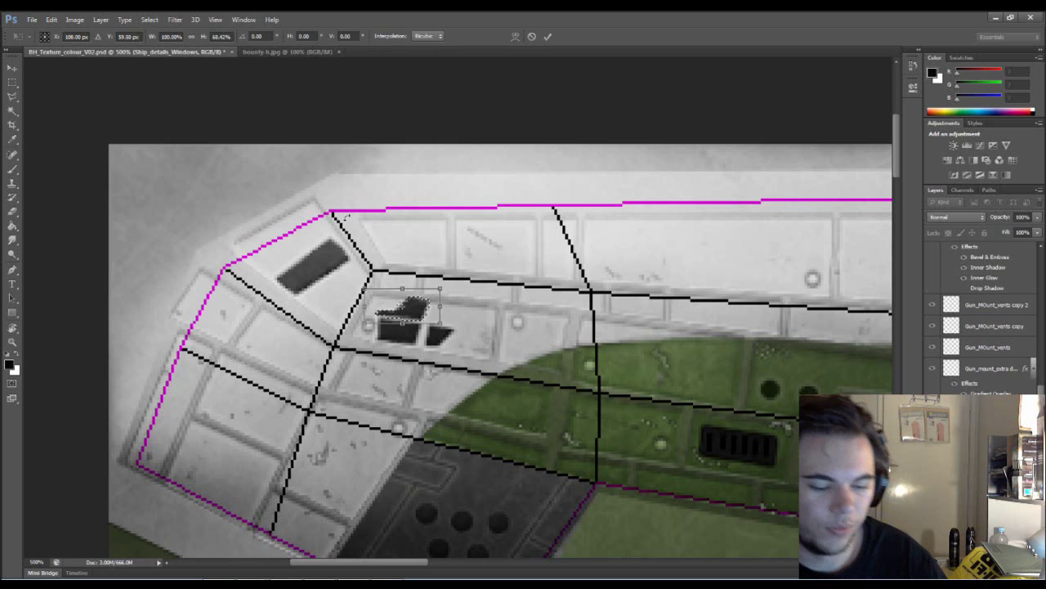
key(Return)
key(l)
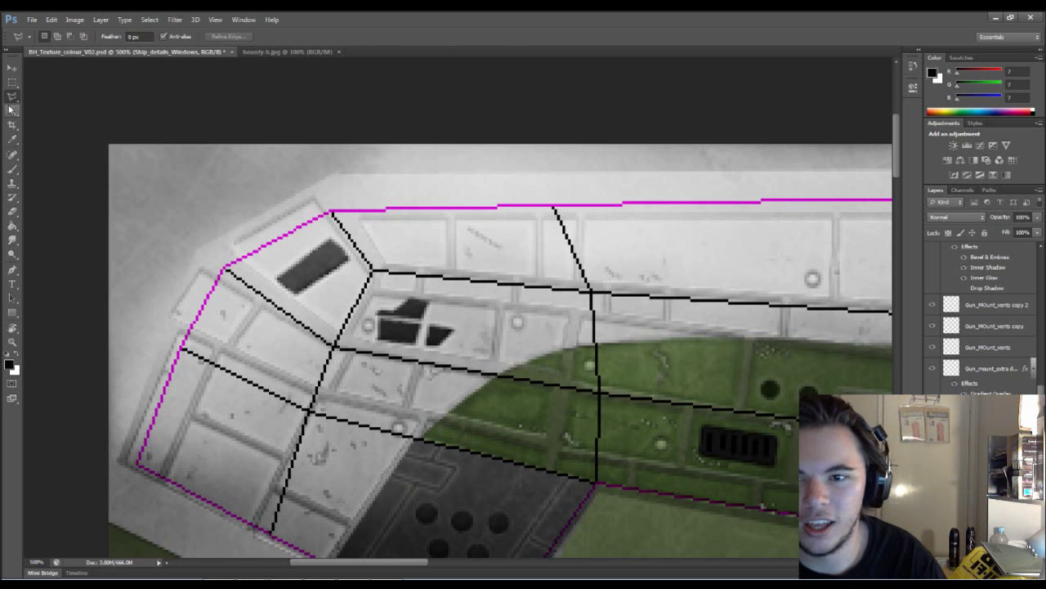
- Lasso the dark rectangular window, move it right and down, and rotate it about -17°
click(224, 267)
click(292, 300)
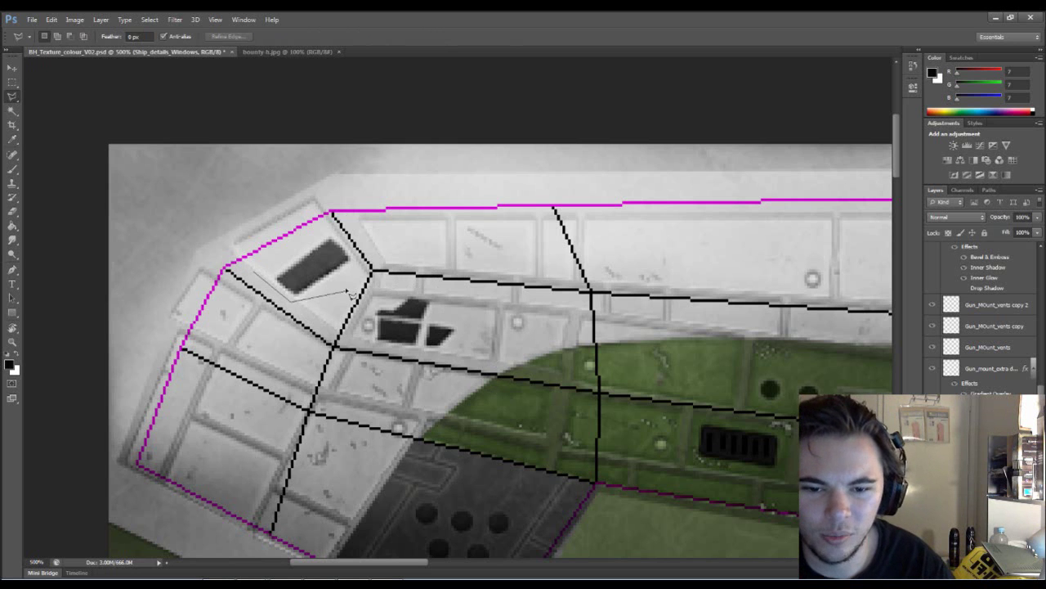
click(259, 278)
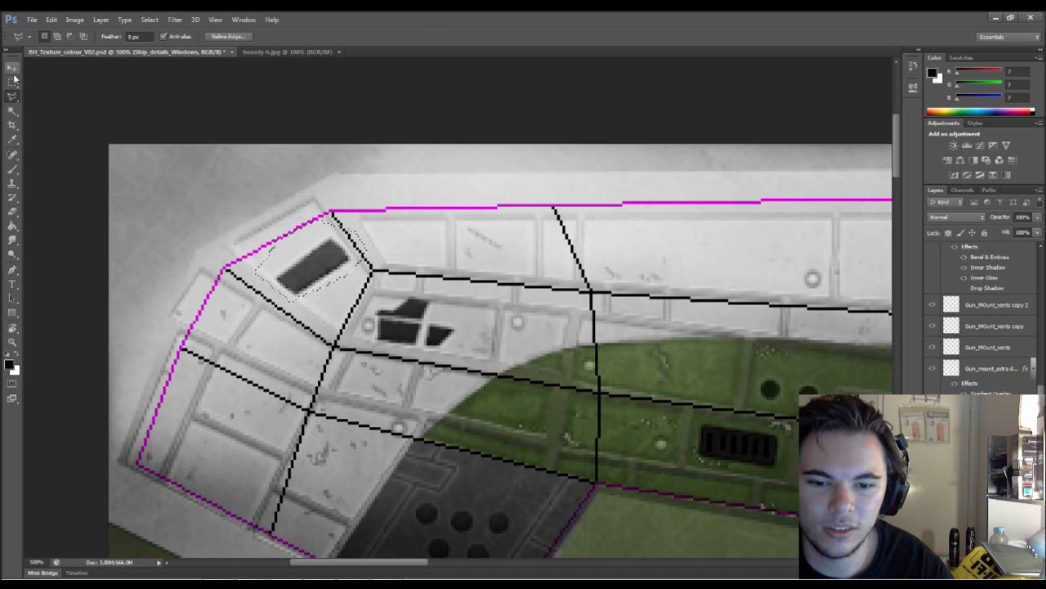
key(ctrl+t)
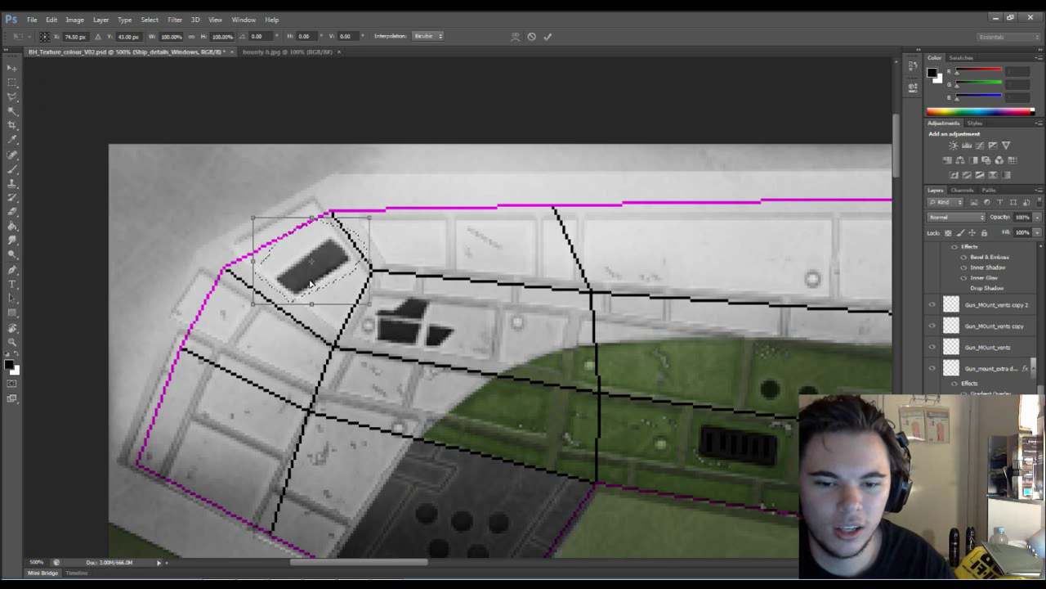
drag(301, 276, 325, 296)
drag(394, 227, 375, 212)
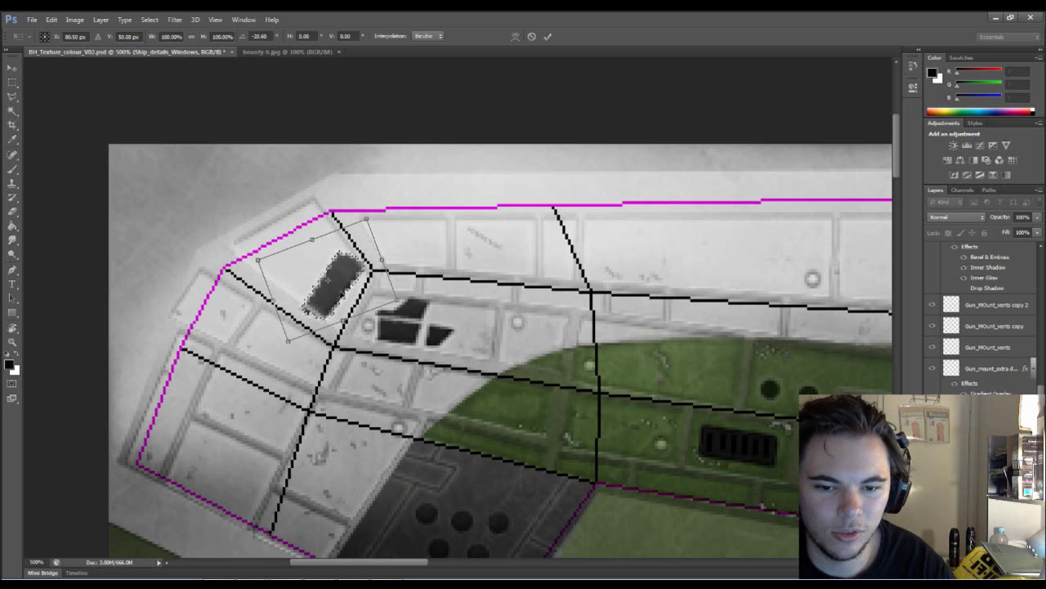
drag(377, 202, 361, 198)
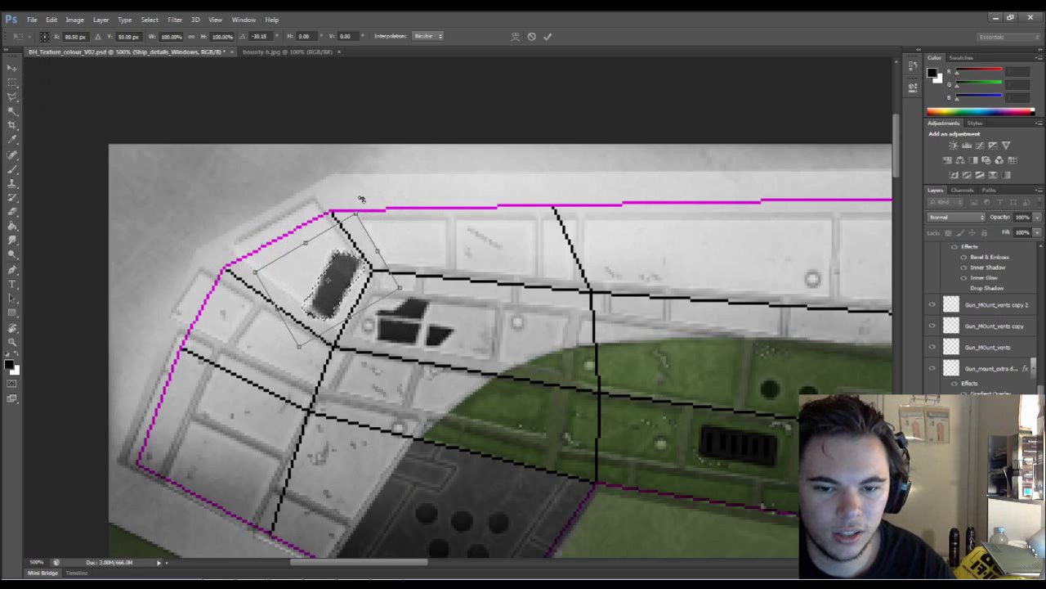
drag(338, 305, 335, 302)
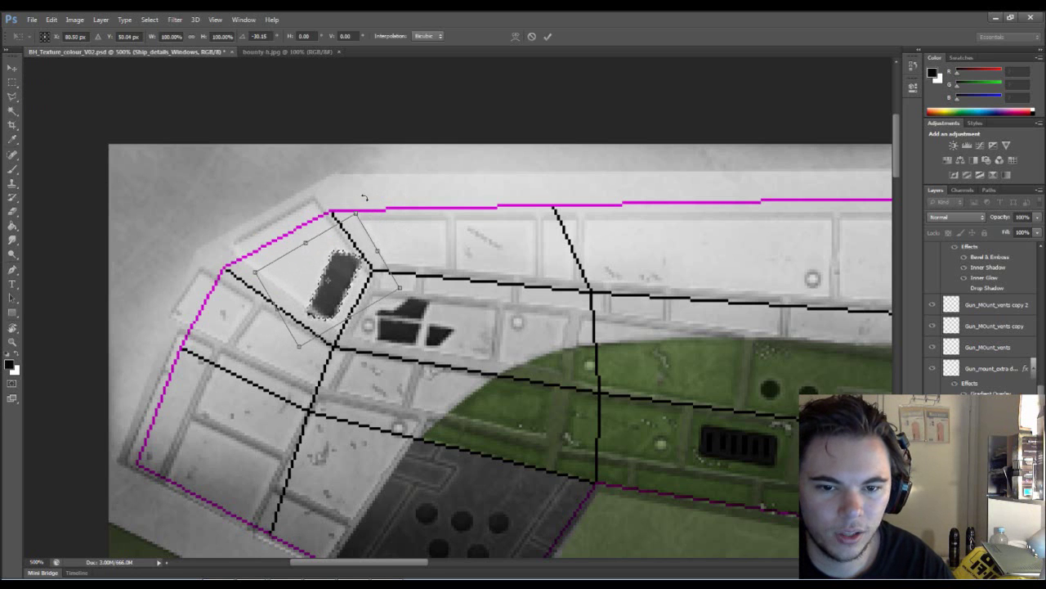
drag(372, 208, 385, 212)
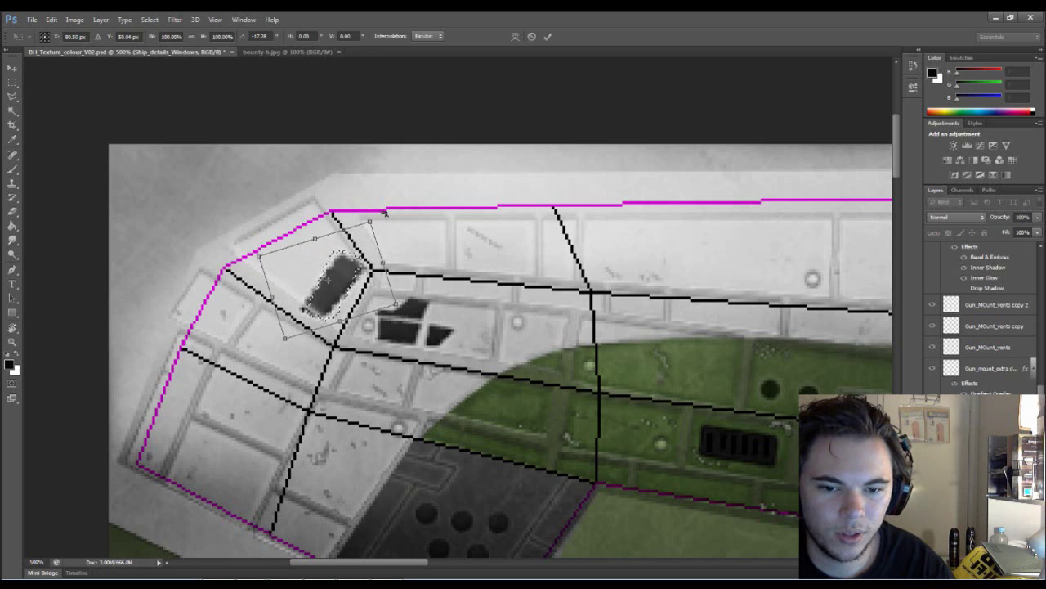
key(Return)
key(e)
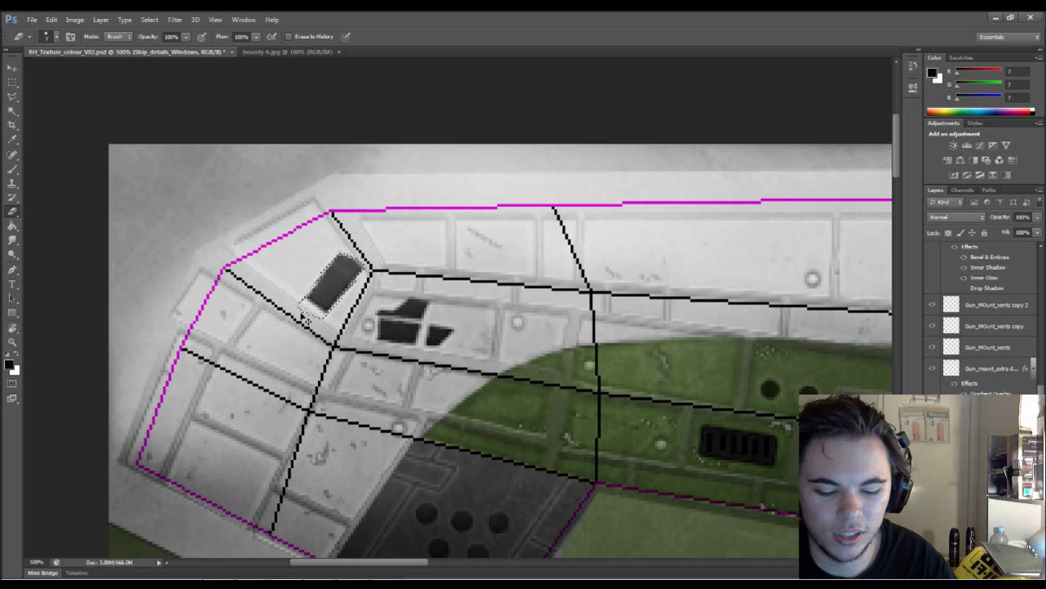
- Deselect, check bounty-h.jpg, return to BH_Texture_colour_V02.psd, and undo a trial stroke
key(ctrl+d)
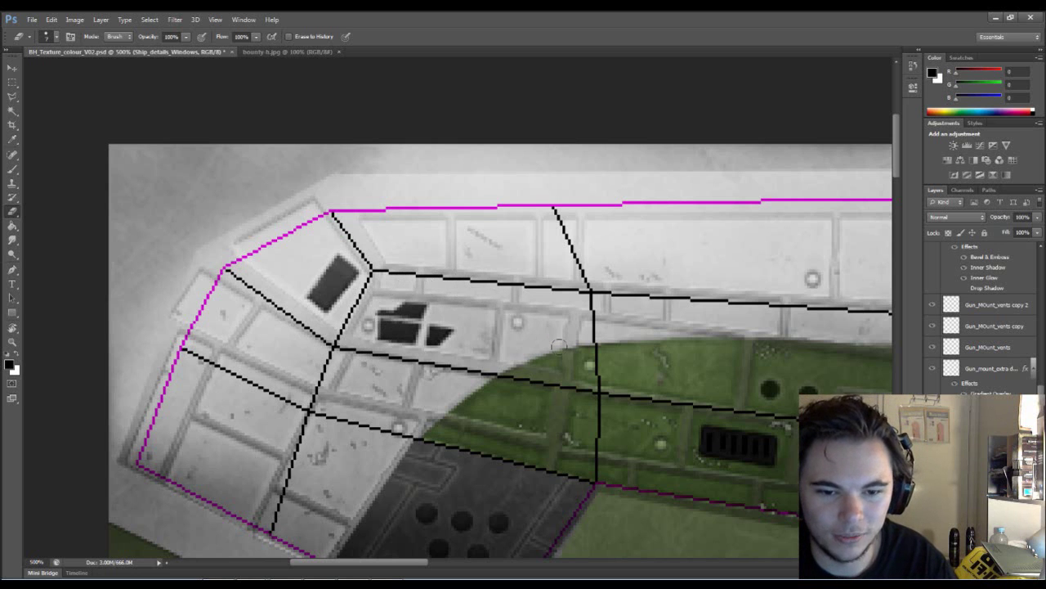
key(b)
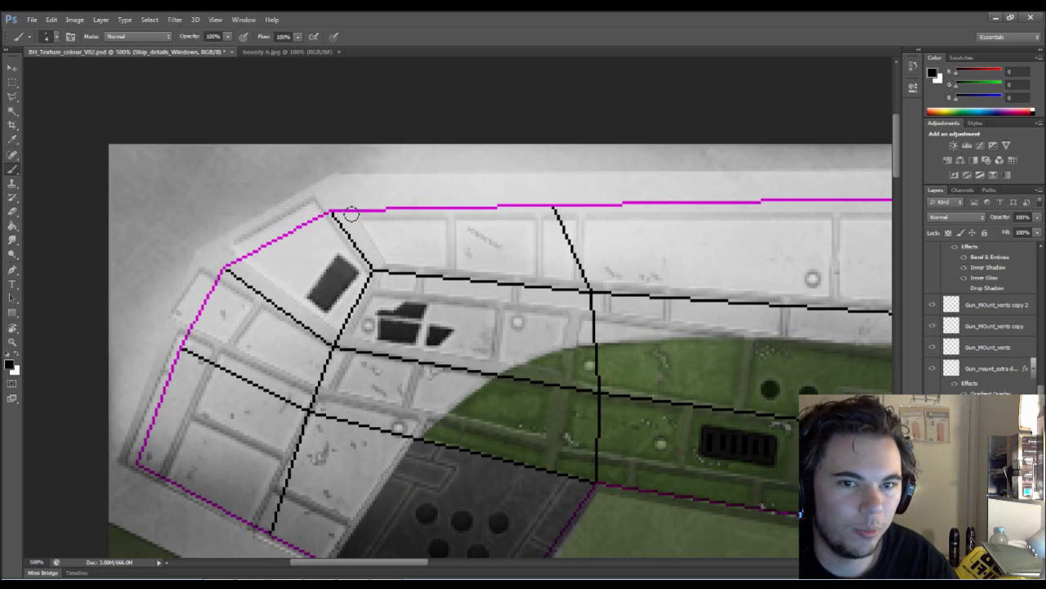
click(296, 53)
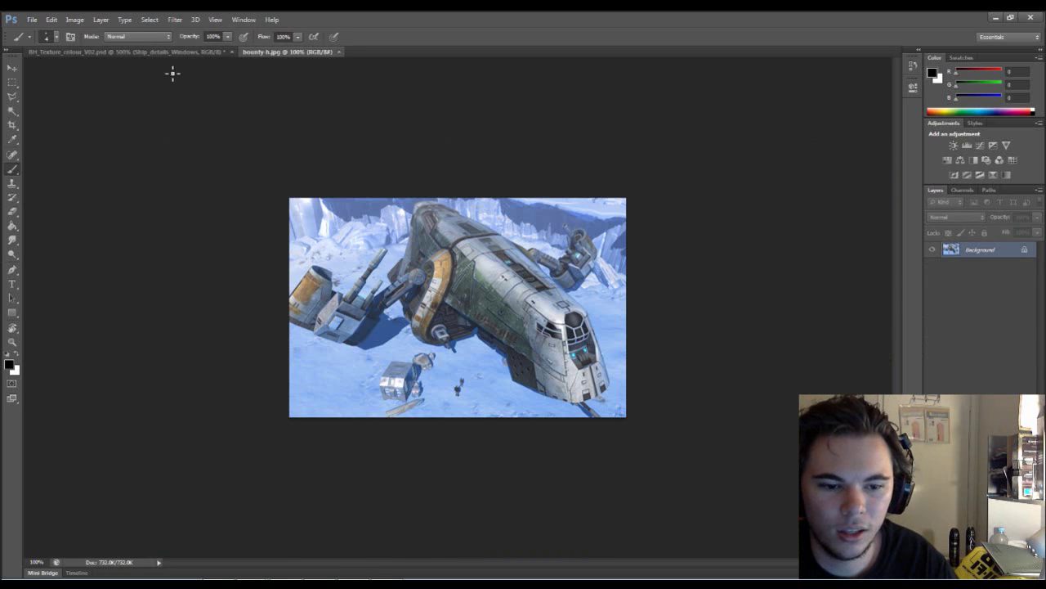
click(139, 52)
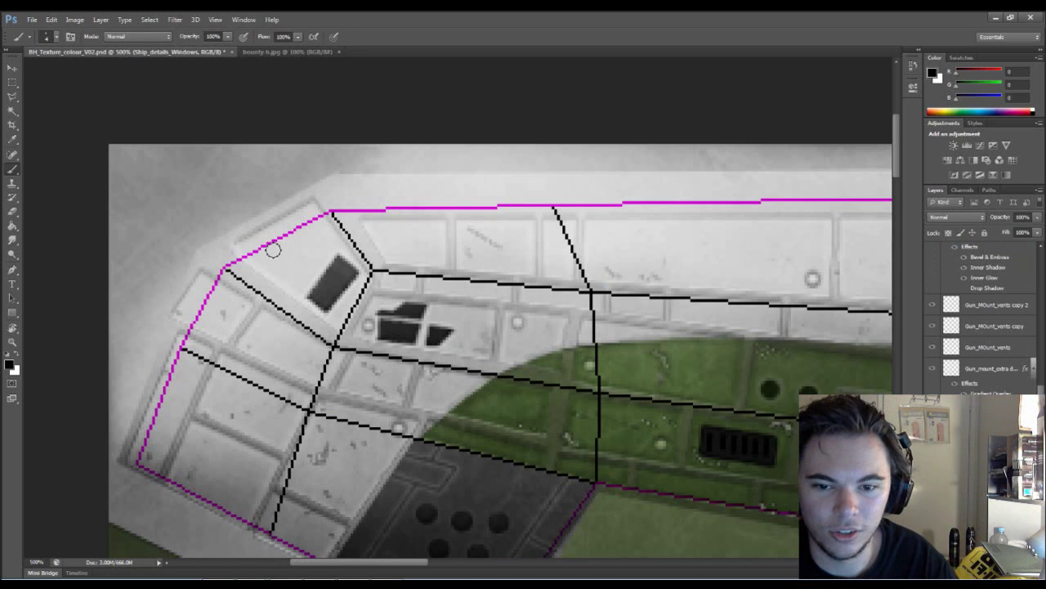
mouse_move(270, 247)
mouse_down()
mouse_move(298, 251)
mouse_move(352, 294)
mouse_up()
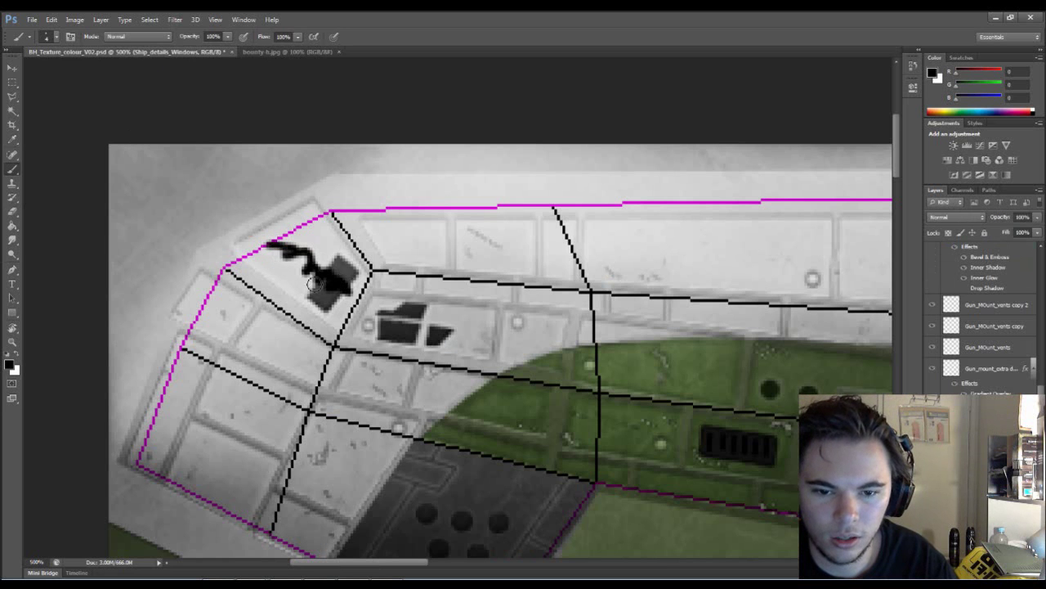
key(ctrl+z)
key(ctrl+z)
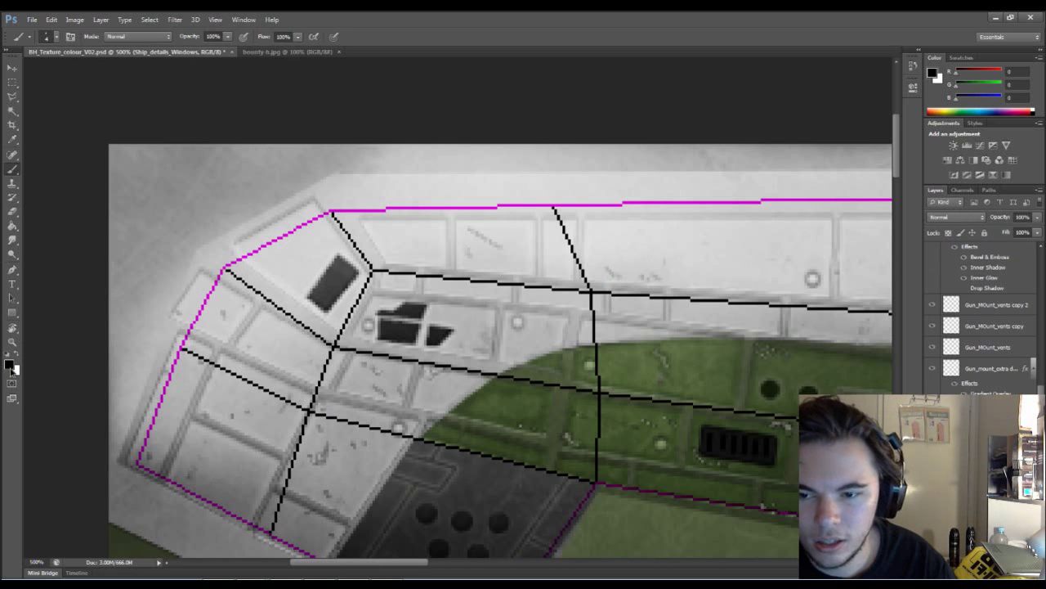
- Test a lighter dark grey and then 191919 on the nose panel, undoing each stroke
click(10, 367)
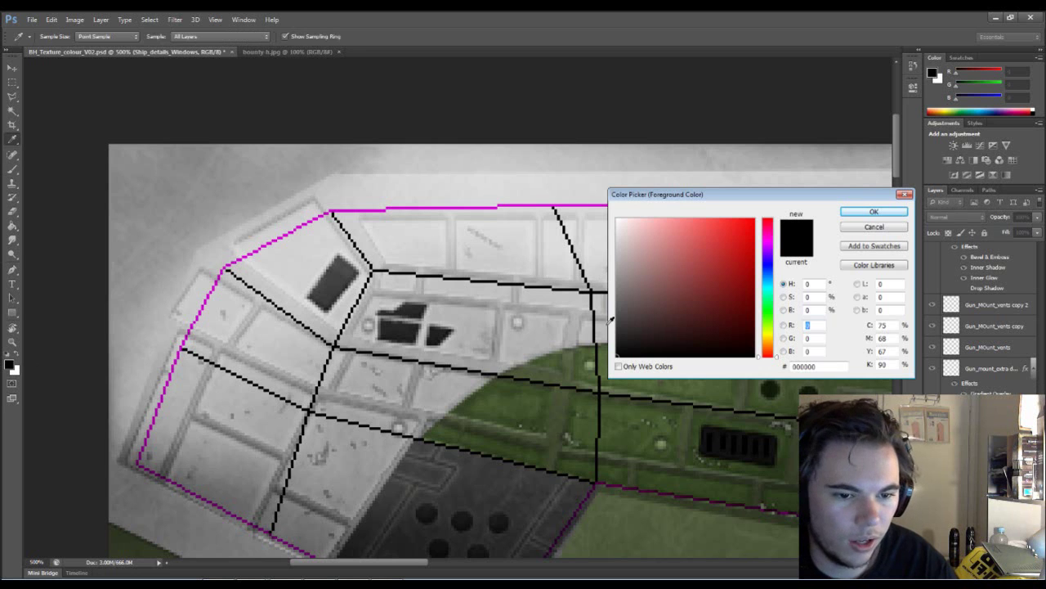
click(618, 336)
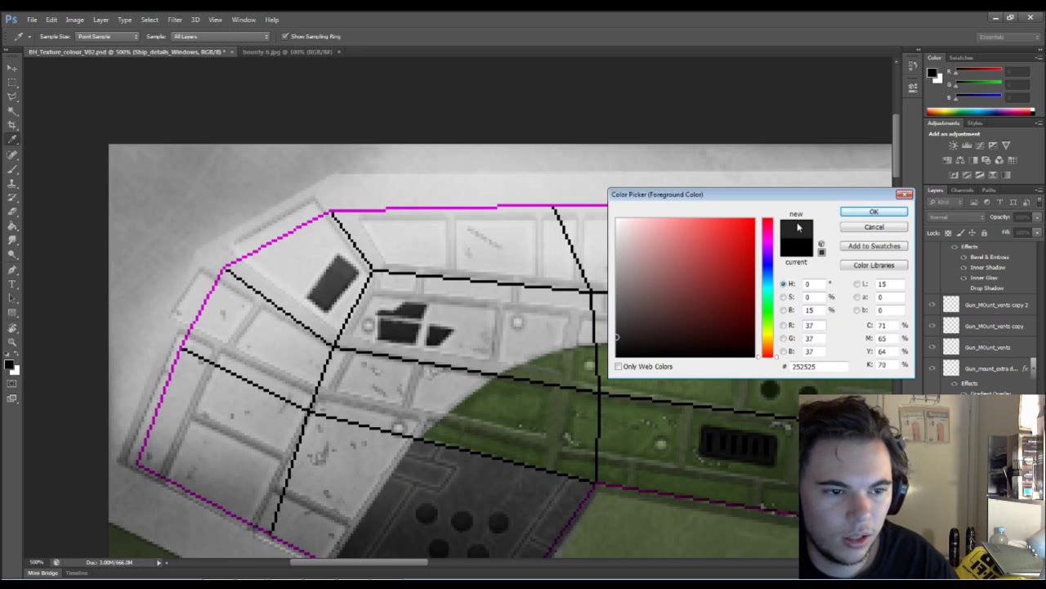
click(873, 211)
mouse_move(301, 249)
mouse_down()
mouse_move(309, 245)
mouse_move(316, 270)
mouse_up()
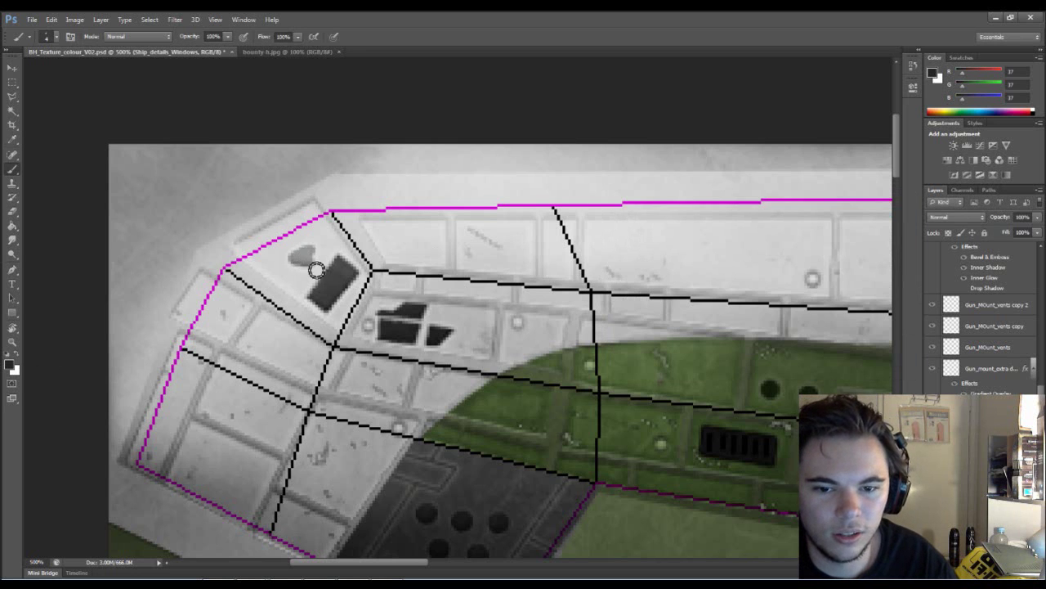
key(ctrl+z)
click(10, 364)
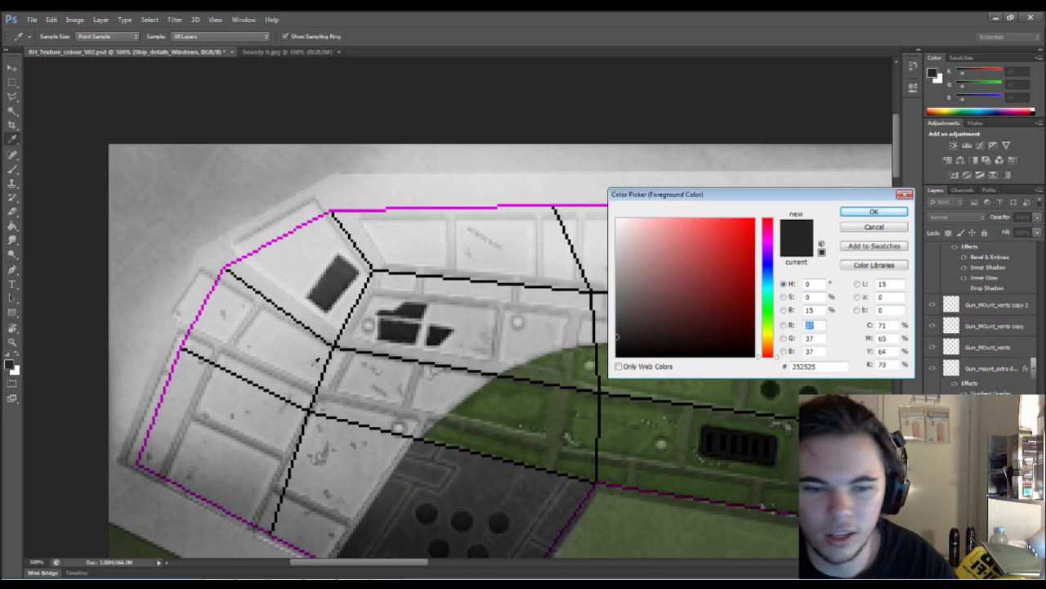
drag(626, 344, 617, 343)
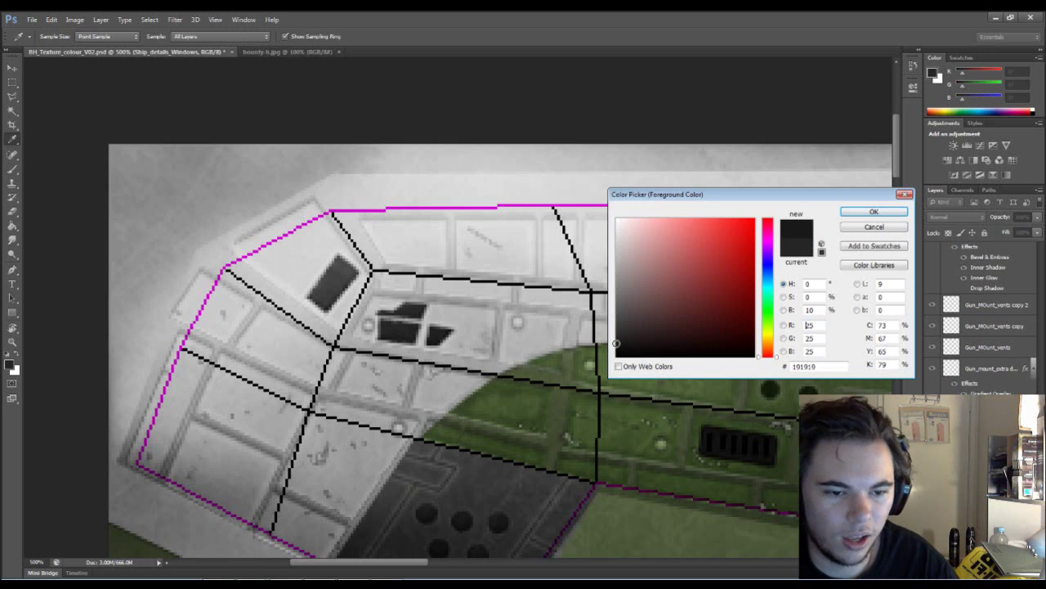
click(874, 212)
drag(306, 249, 330, 274)
key(ctrl+z)
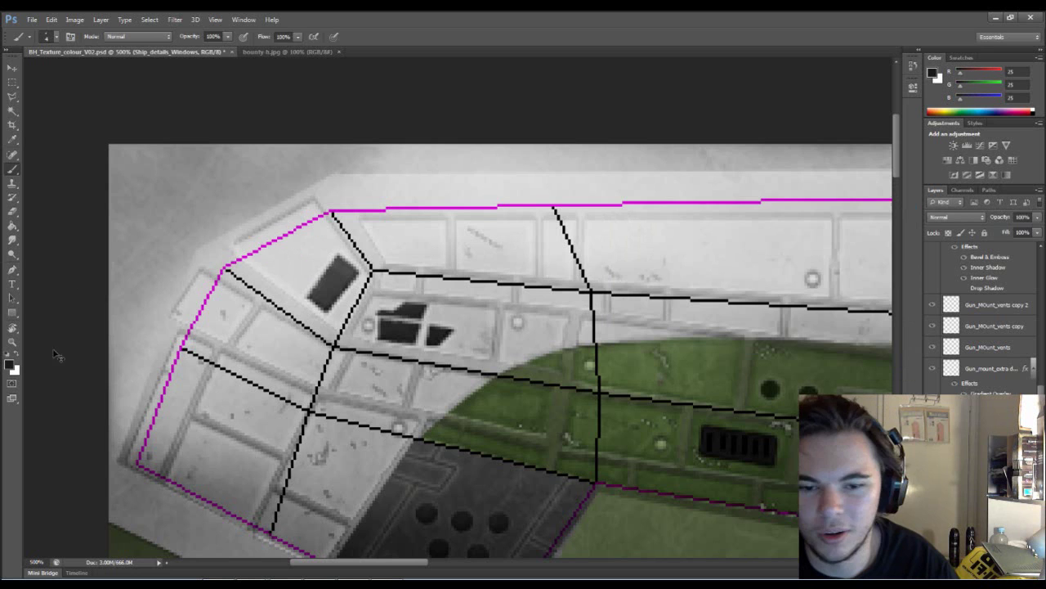
- Test an even darker paint colour over the panel and undo it
click(10, 367)
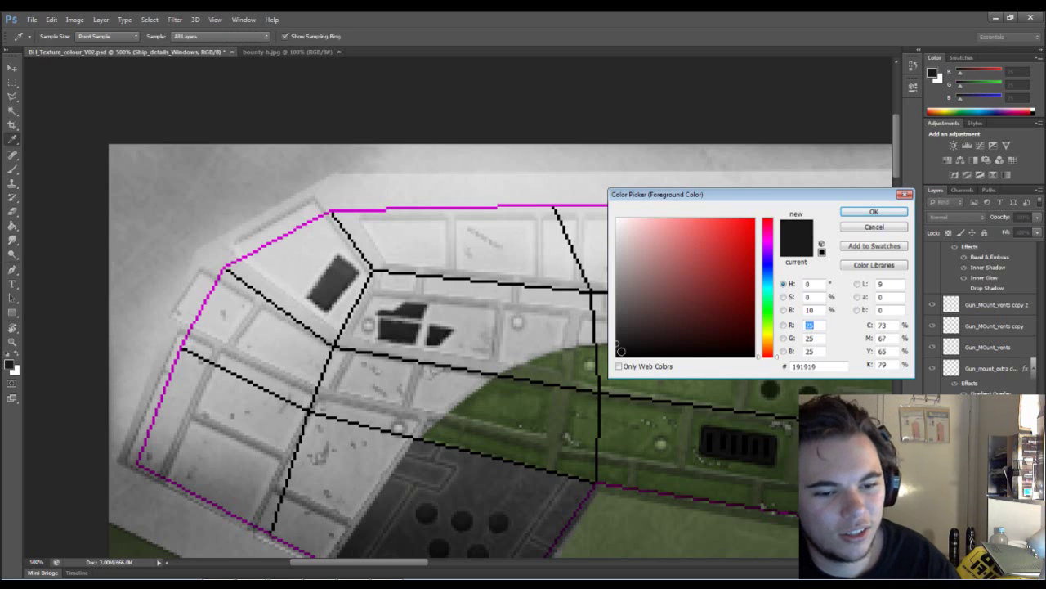
click(619, 352)
click(874, 212)
drag(298, 246, 334, 298)
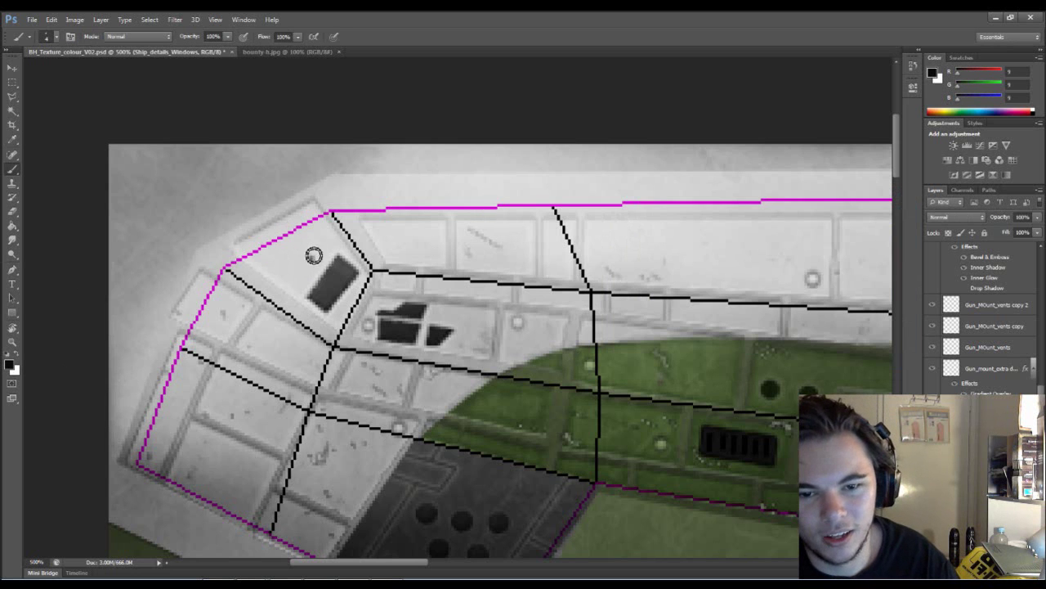
key(ctrl+z)
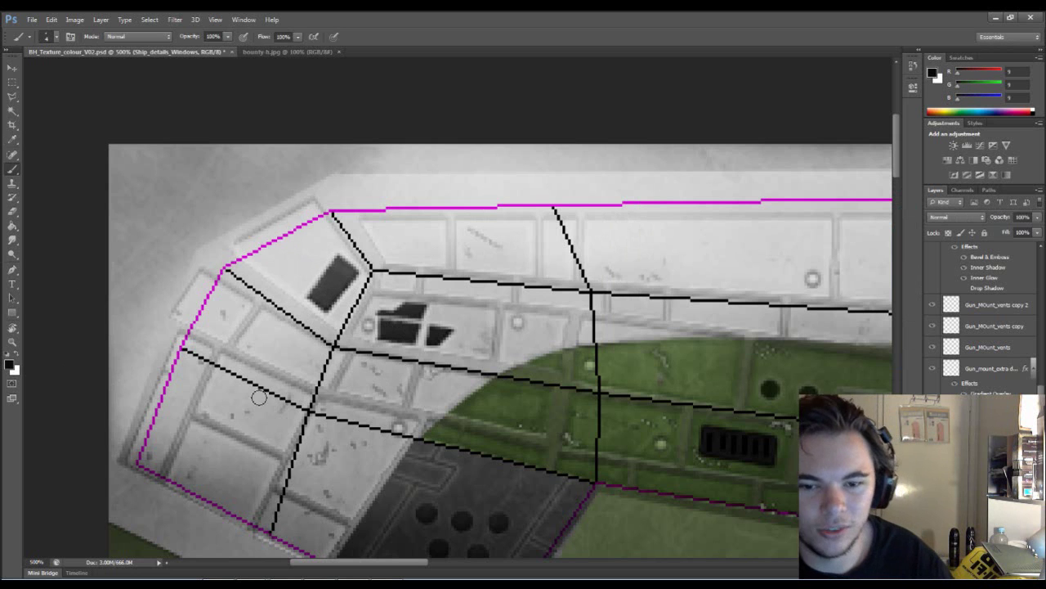
- Set RGB 8/8/8 (080808) and dab a small dark mark at the panel's top corner
click(11, 366)
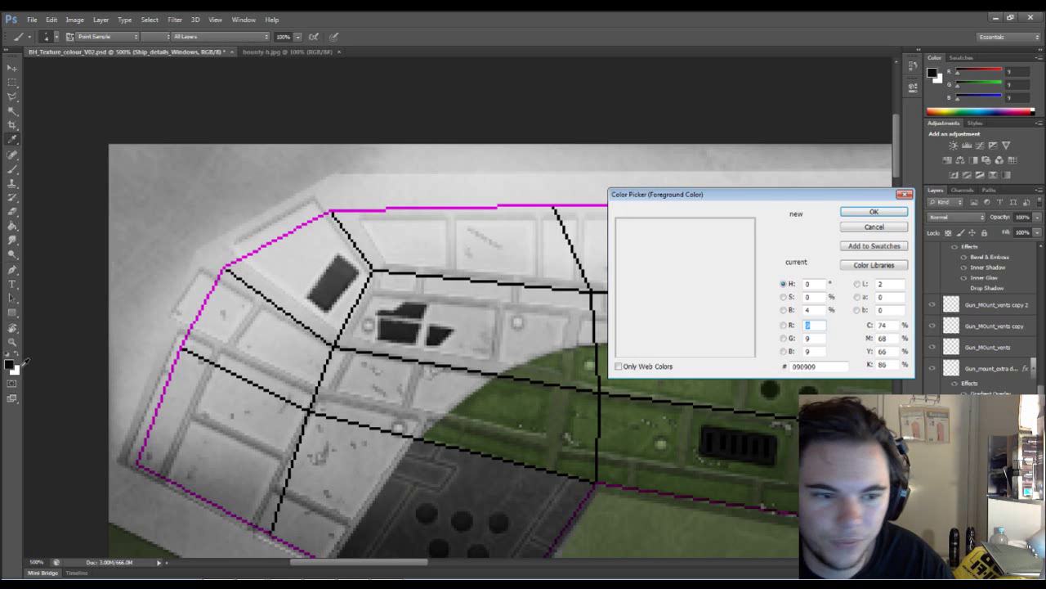
click(818, 324)
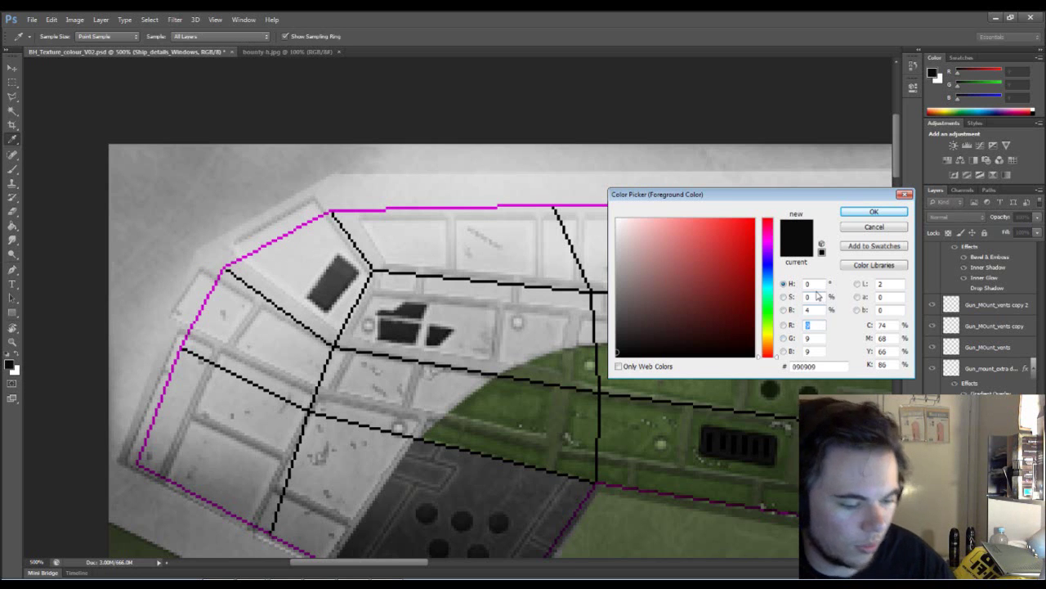
text(80)
text(8)
key(Tab)
text(8)
key(Tab)
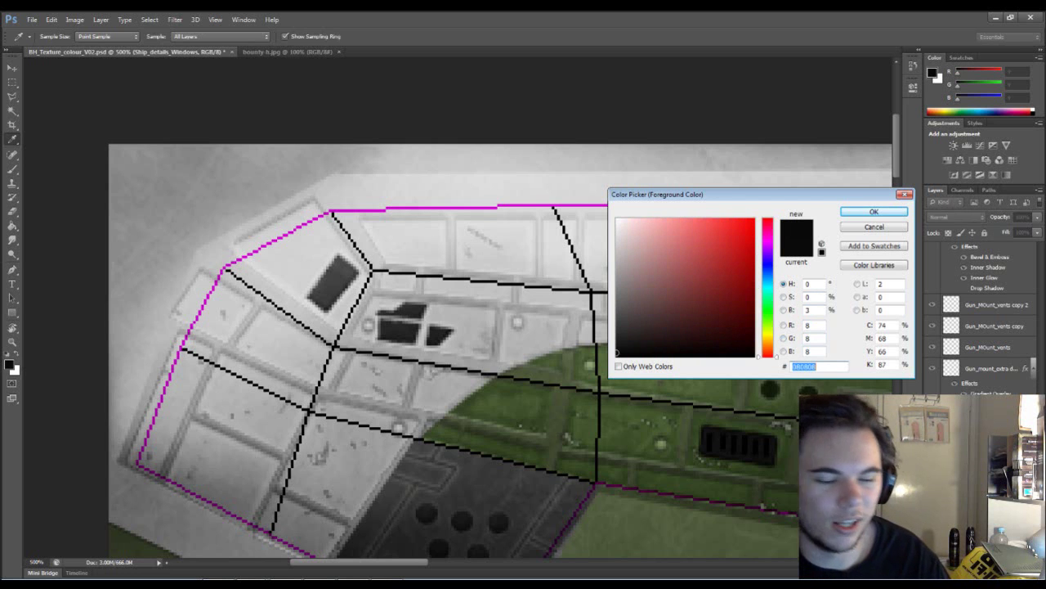
click(871, 211)
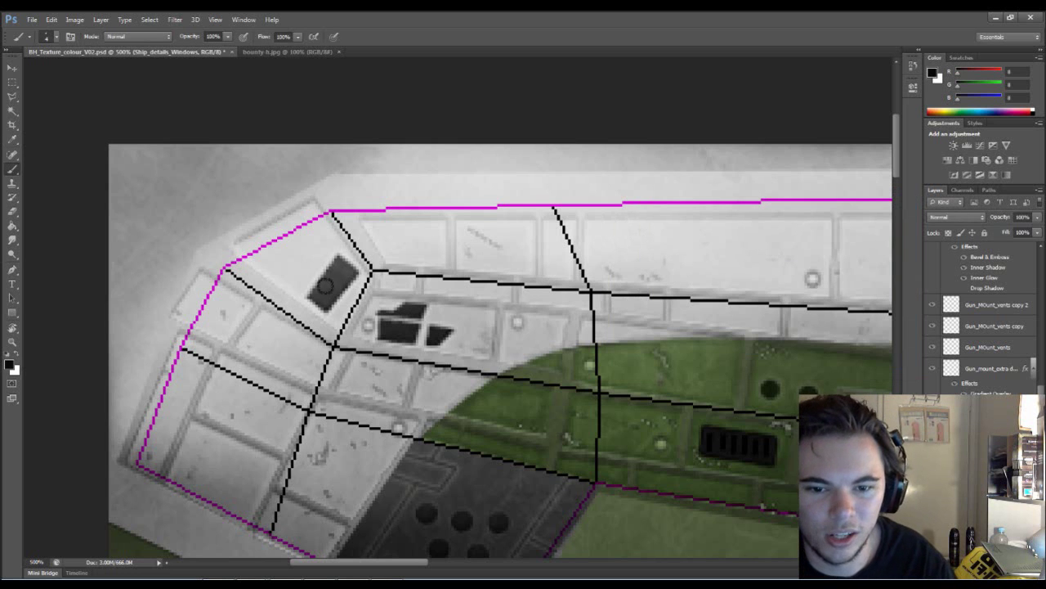
drag(327, 239, 305, 250)
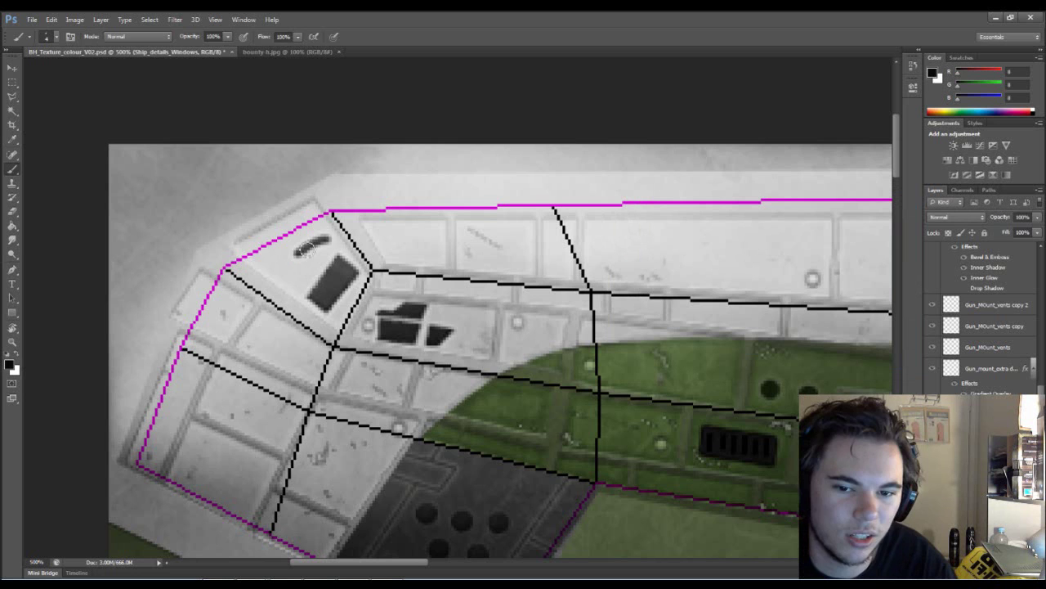
key(ctrl+z)
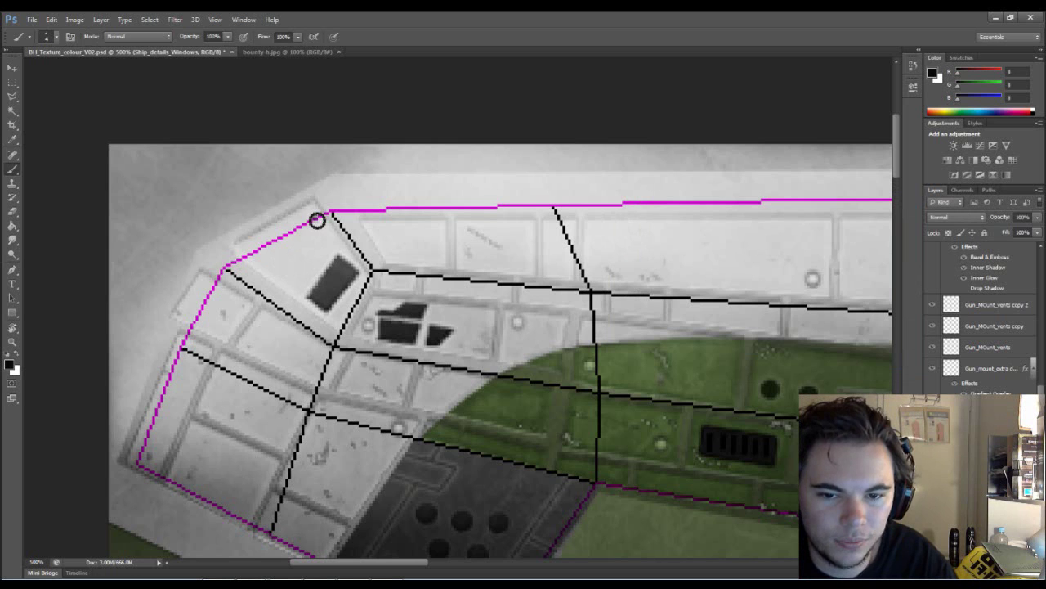
click(316, 221)
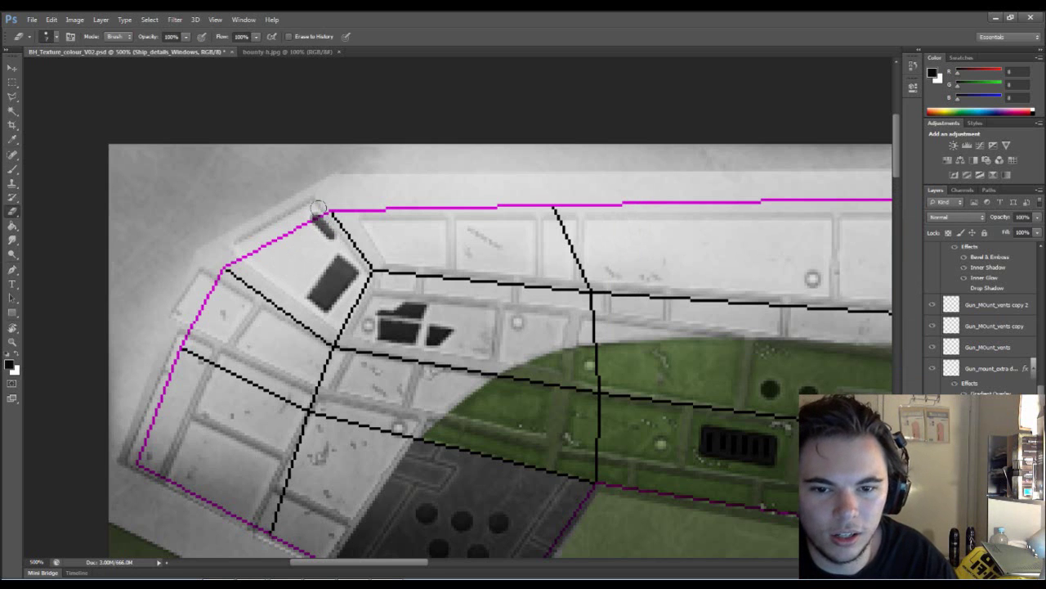
- Extend the corner dab into a dark wedge-shaped vent above the dark rectangle
key(v)
key(b)
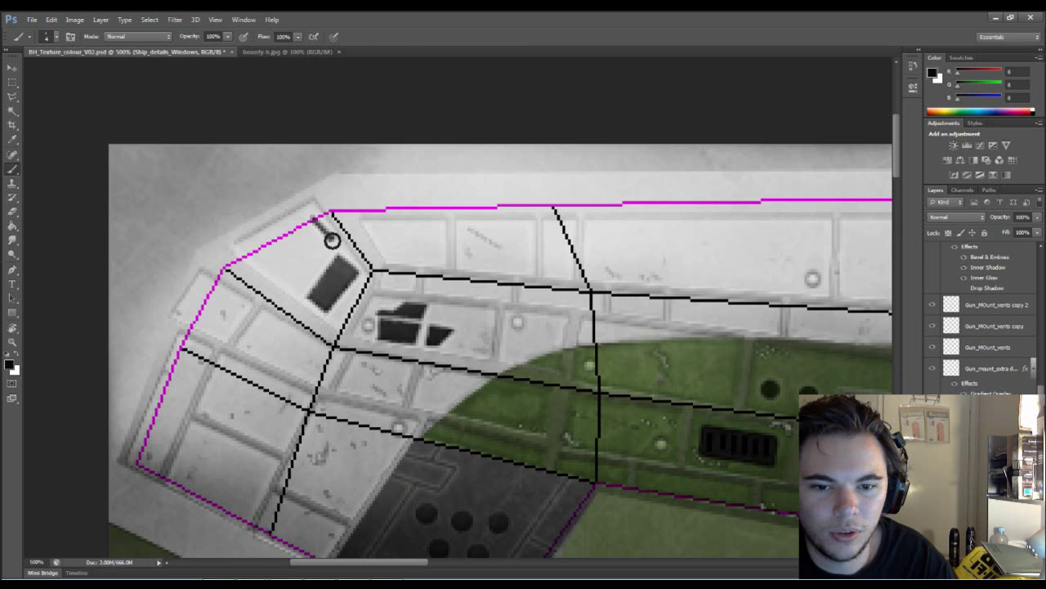
click(324, 245)
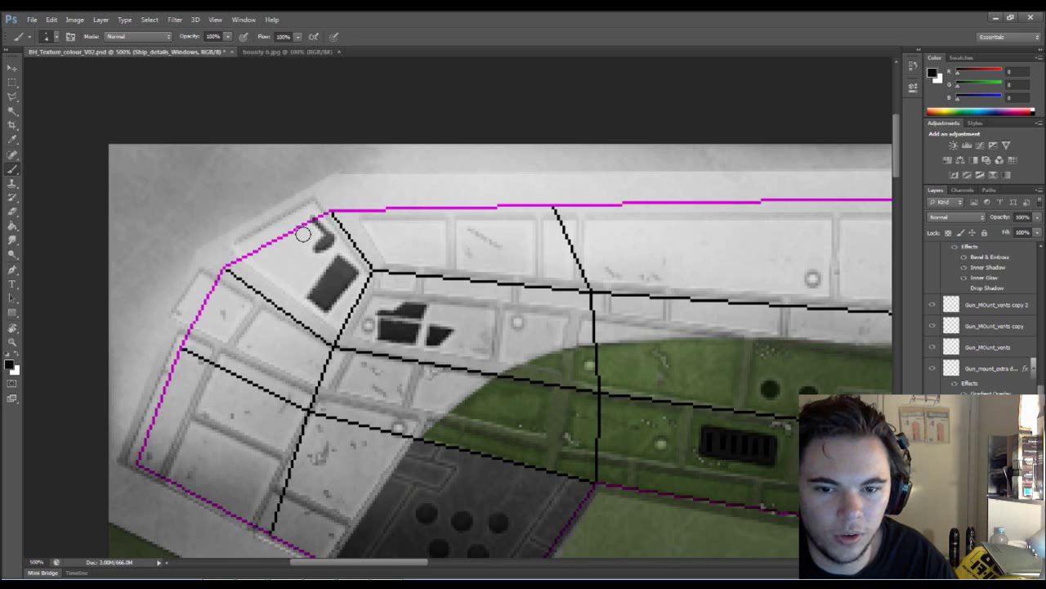
mouse_move(303, 234)
mouse_down()
mouse_move(323, 239)
mouse_move(313, 227)
mouse_move(322, 237)
mouse_move(286, 237)
mouse_move(299, 239)
mouse_up()
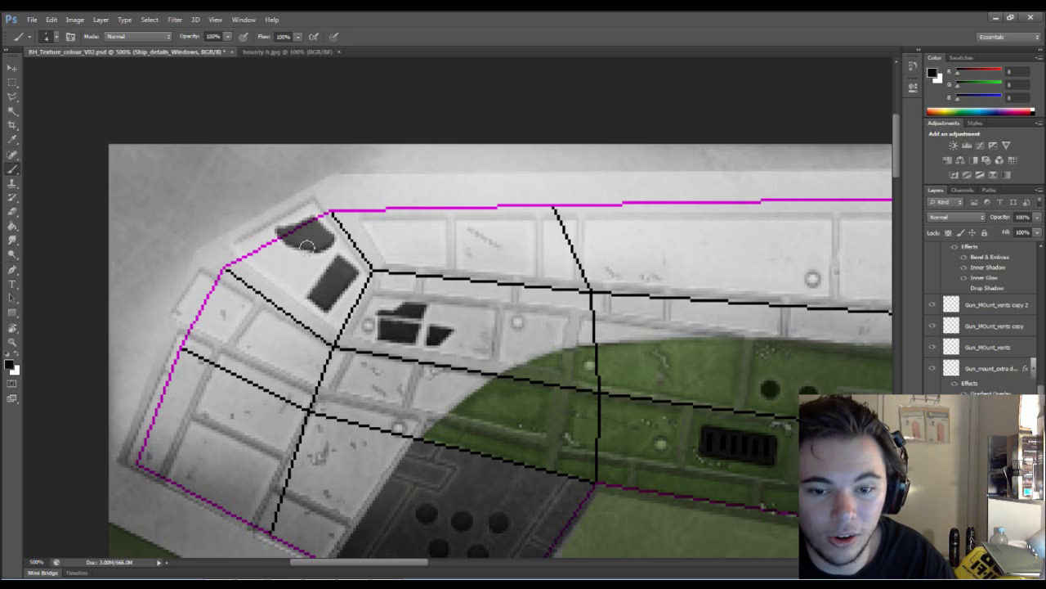
key(e)
key(e)
right_click(280, 269)
- Shrink the eraser, then reshape the top window and fill it with black
drag(368, 281, 340, 280)
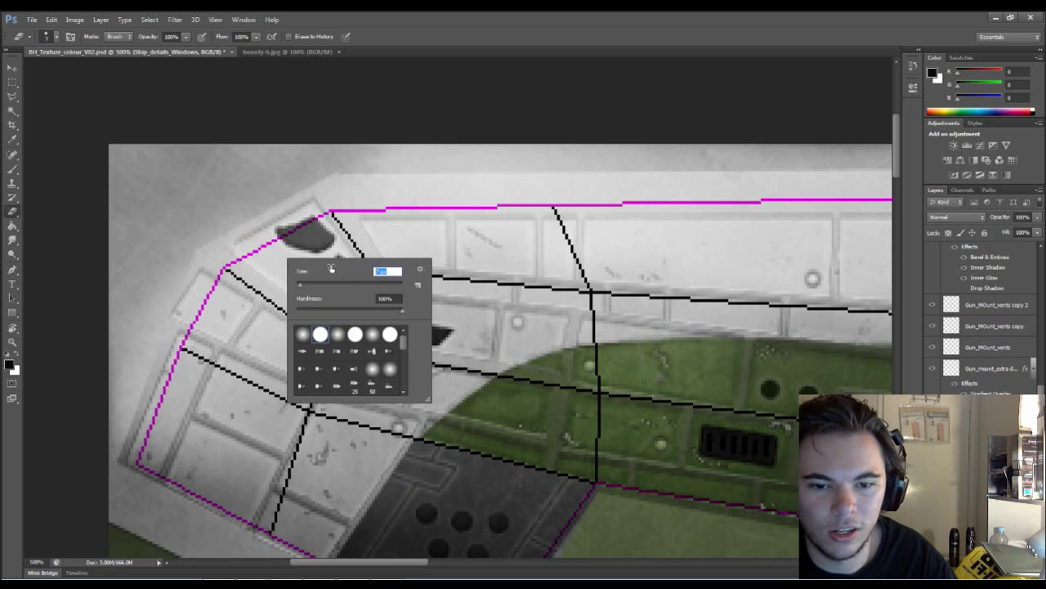
click(278, 265)
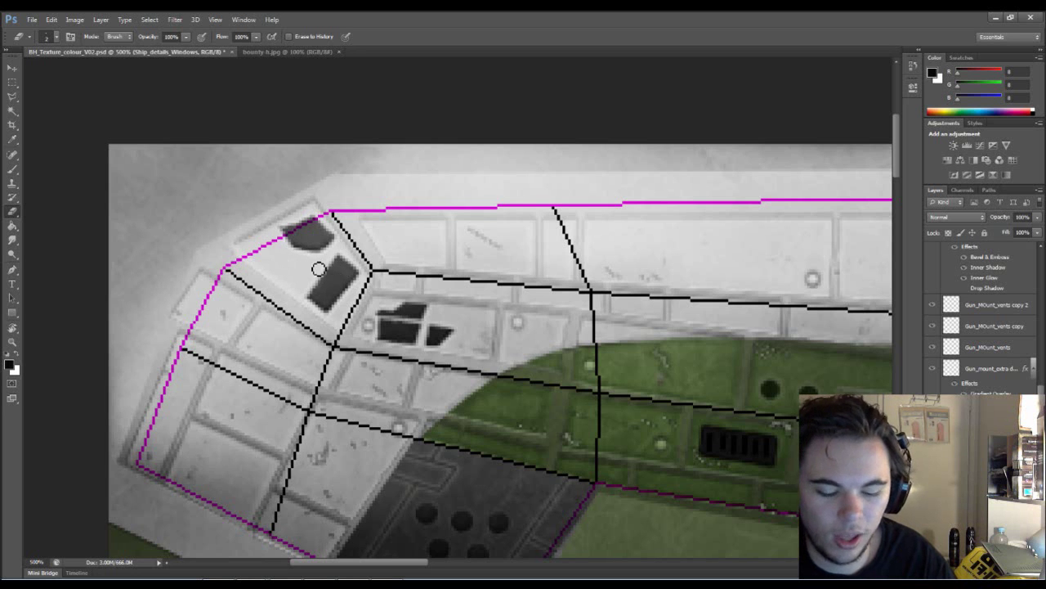
key(b)
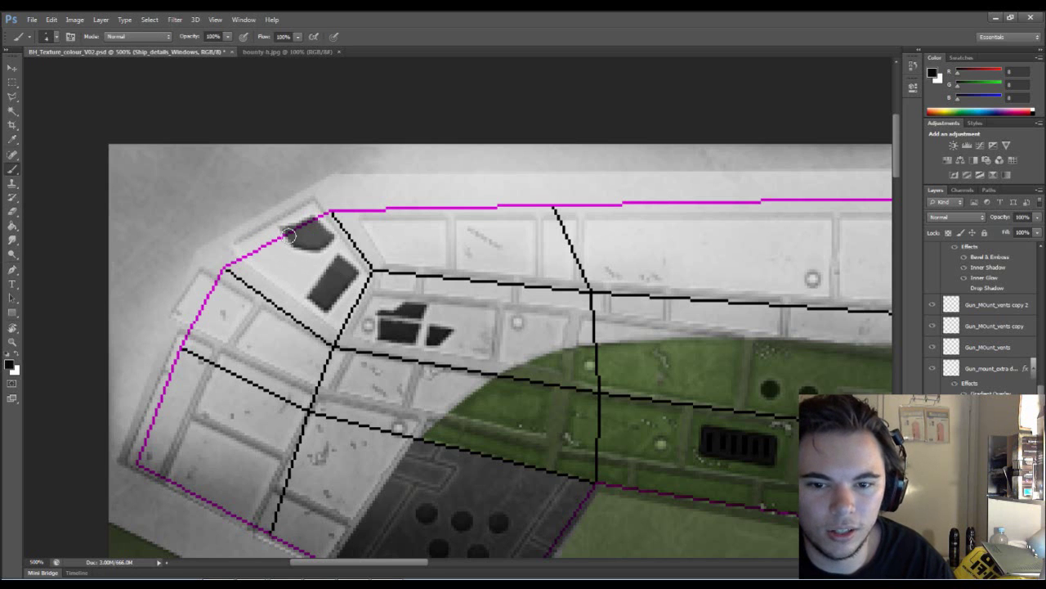
drag(286, 233, 296, 242)
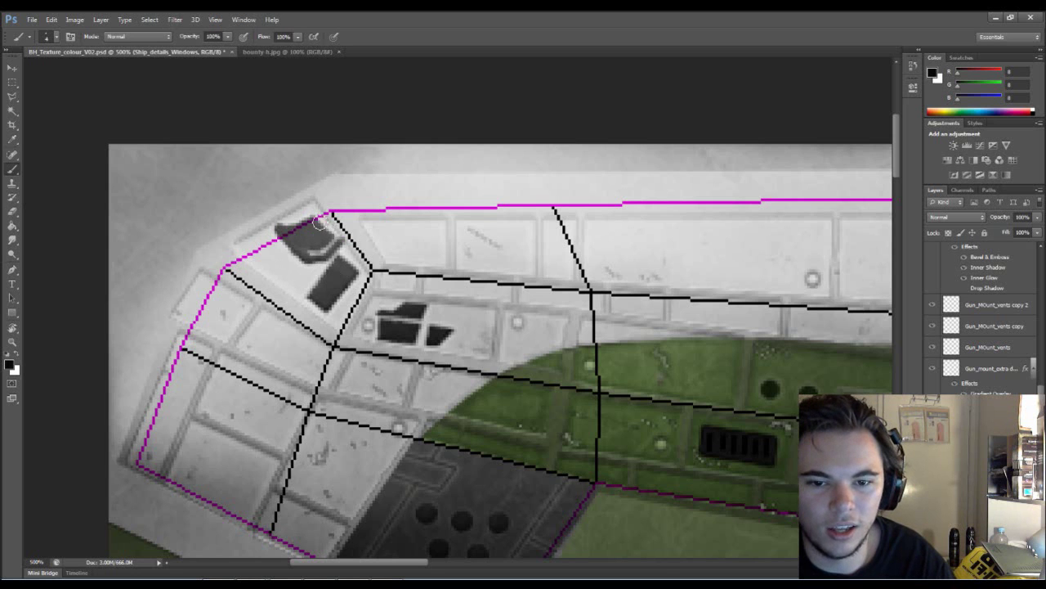
key(e)
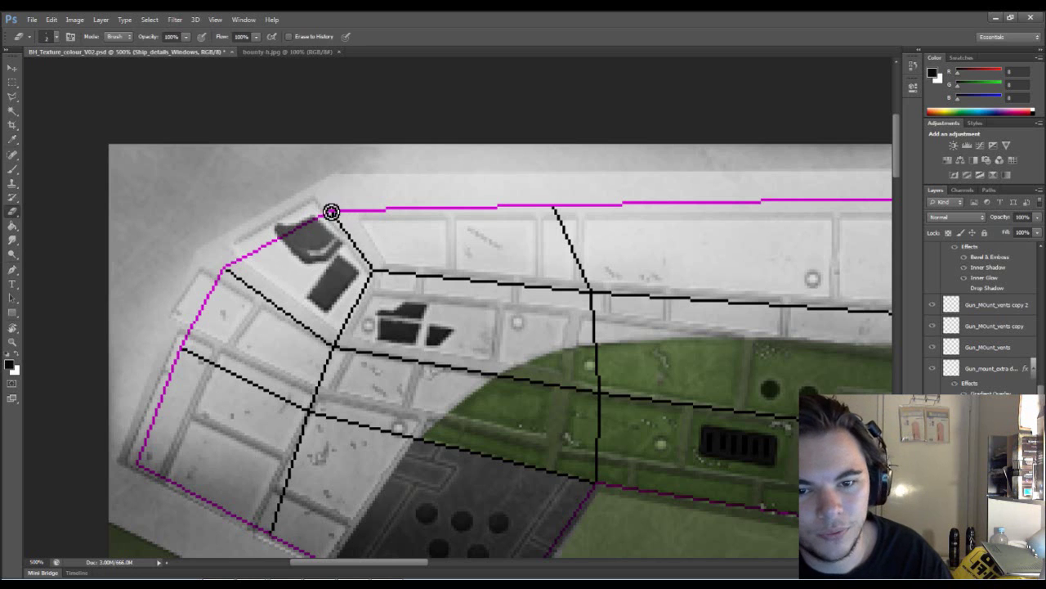
key(b)
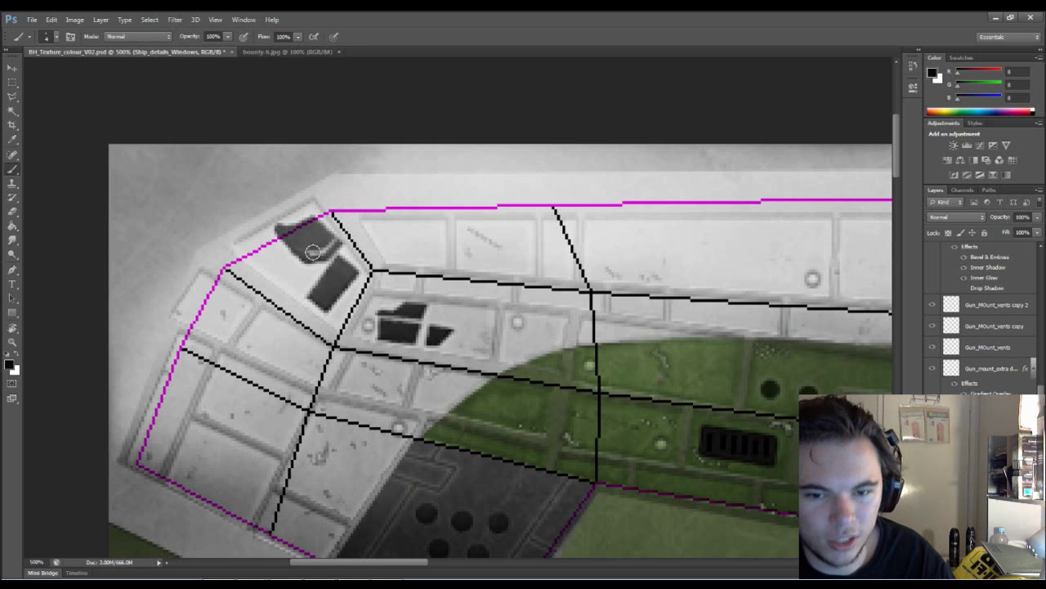
drag(312, 252, 334, 243)
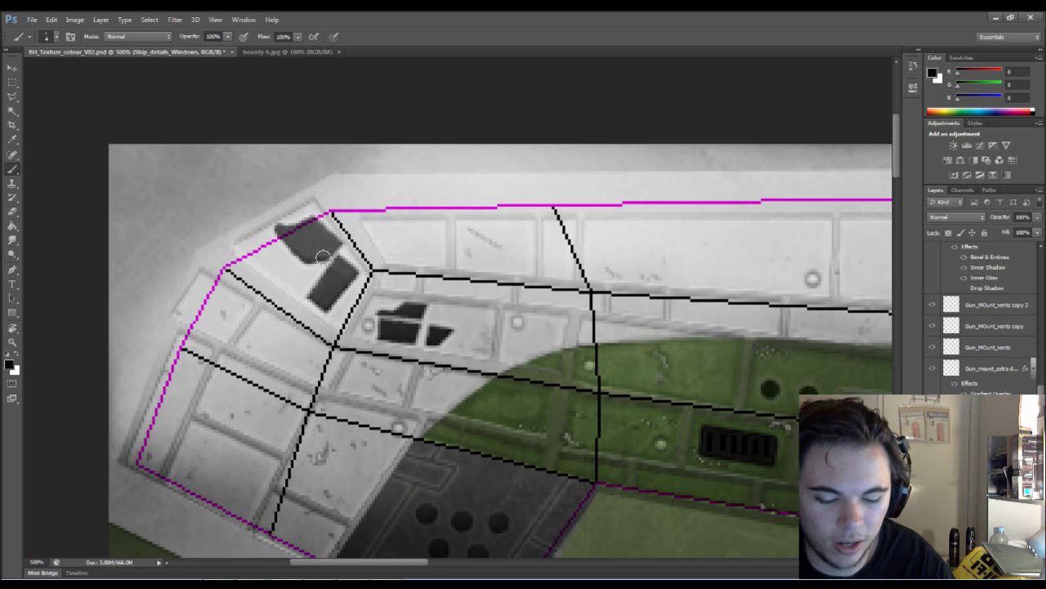
- Paint a small dark window just left of the top window
key(e)
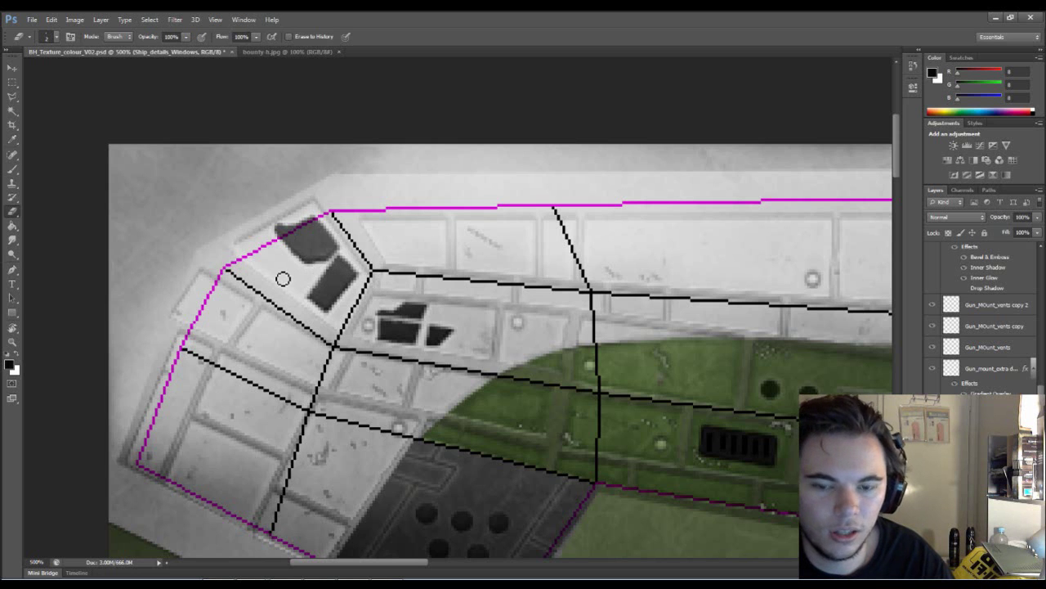
key(b)
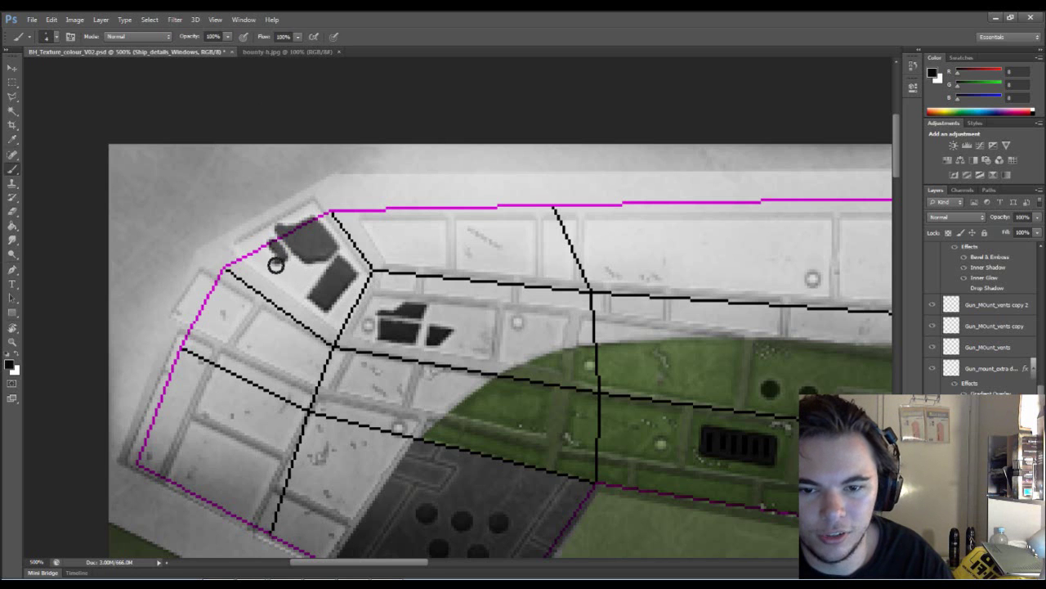
mouse_move(253, 259)
mouse_down()
mouse_move(277, 271)
mouse_move(282, 262)
mouse_up()
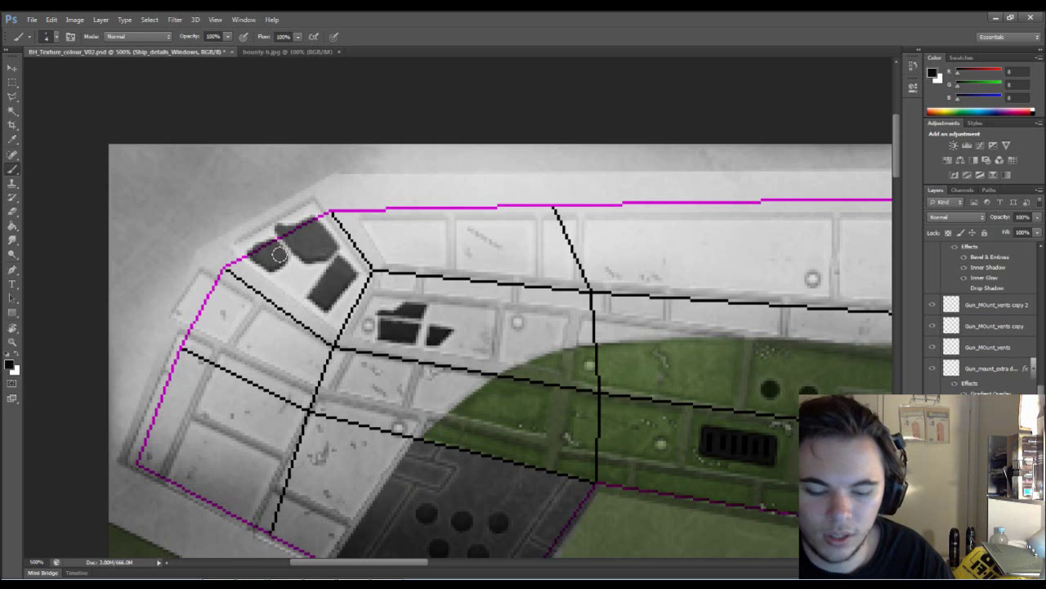
key(e)
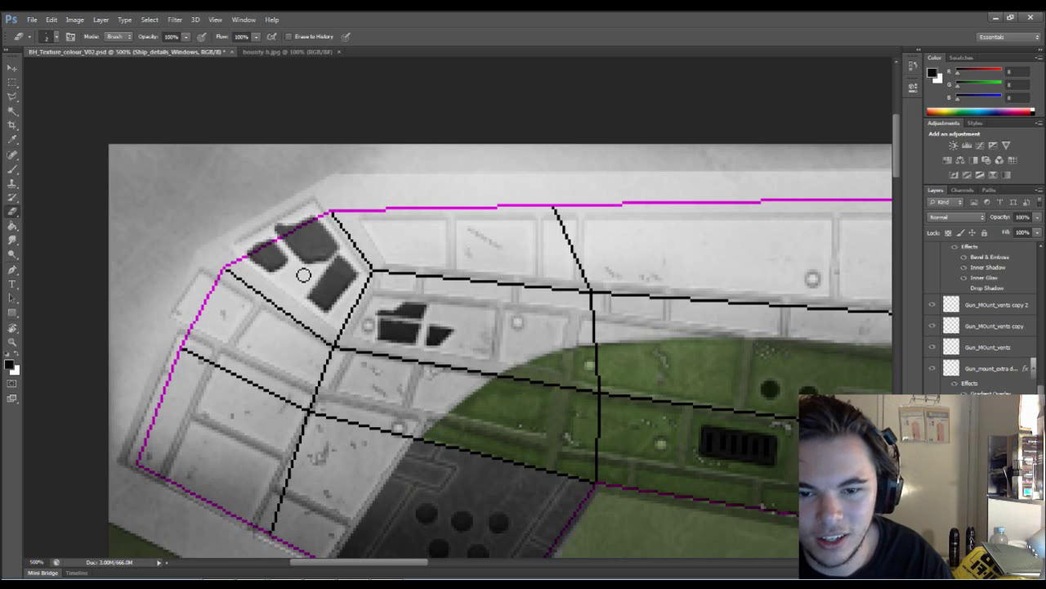
- Paint a square dark window below the small one and shape it with the eraser
right_click(279, 241)
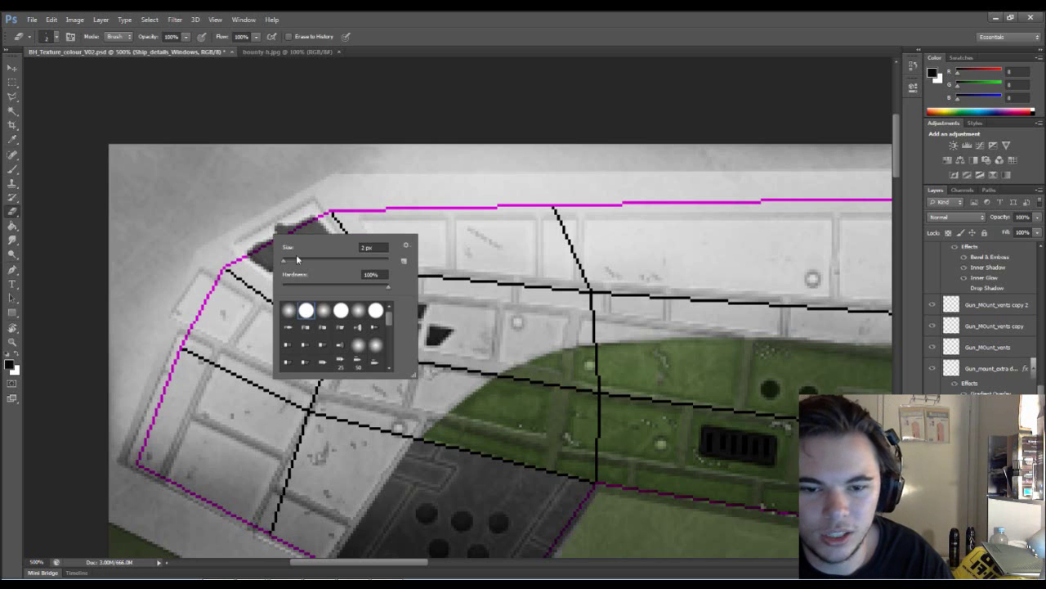
click(261, 230)
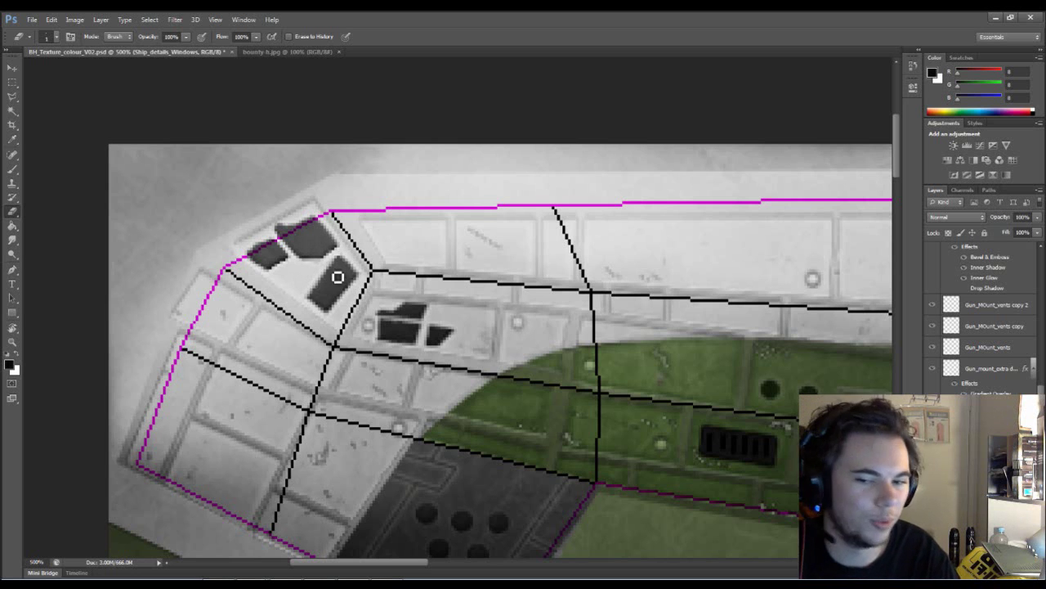
key(b)
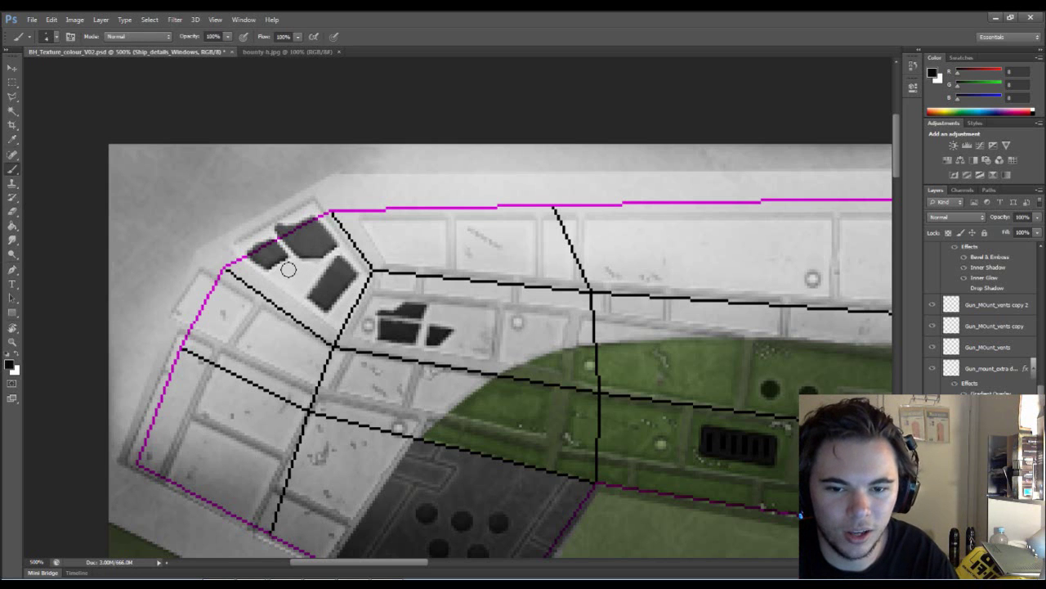
mouse_move(274, 265)
mouse_down()
mouse_move(278, 283)
mouse_move(296, 290)
mouse_up()
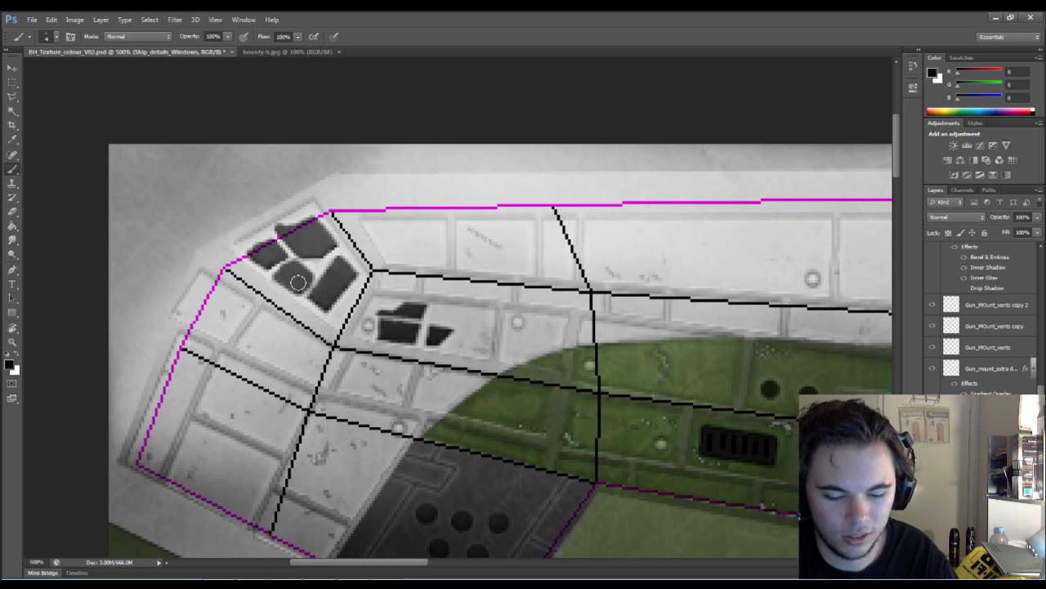
key(e)
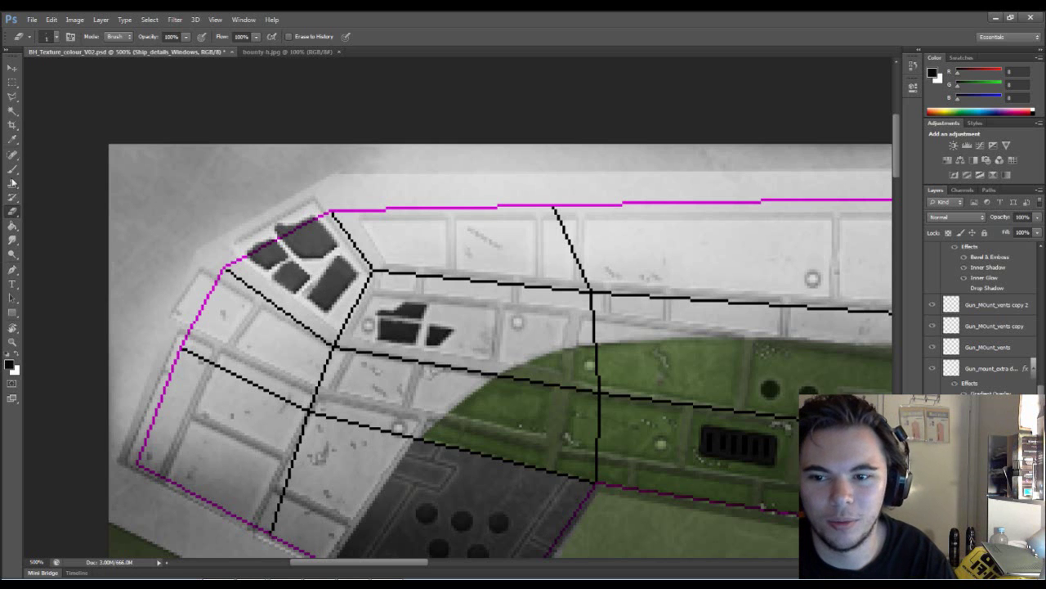
key(b)
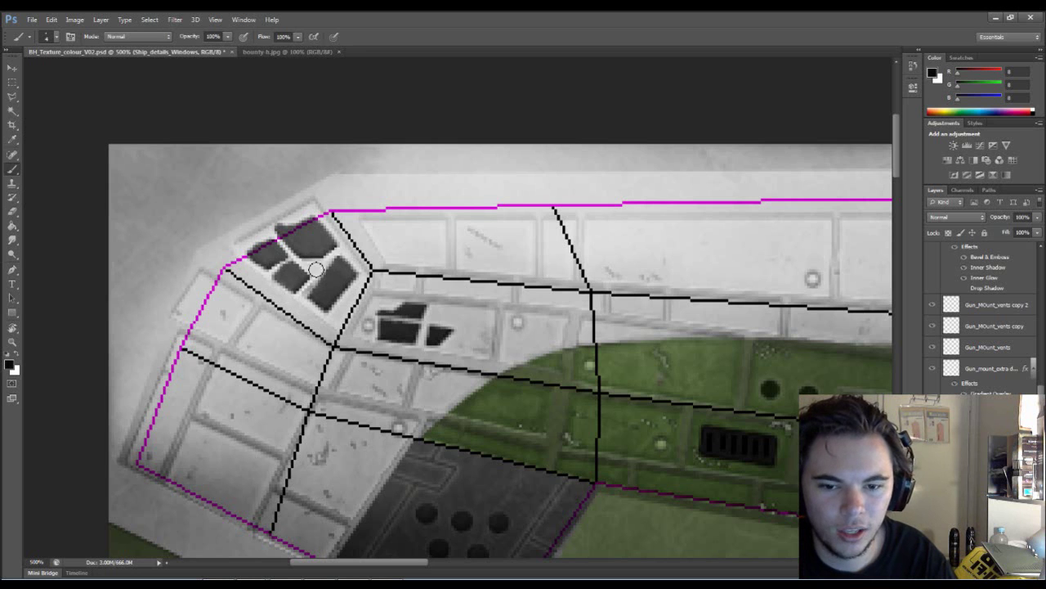
right_click(368, 270)
- Shrink the brush to 2 px, erase the window gaps, and check the bounty-h.jpg reference
double_click(478, 280)
text(2)
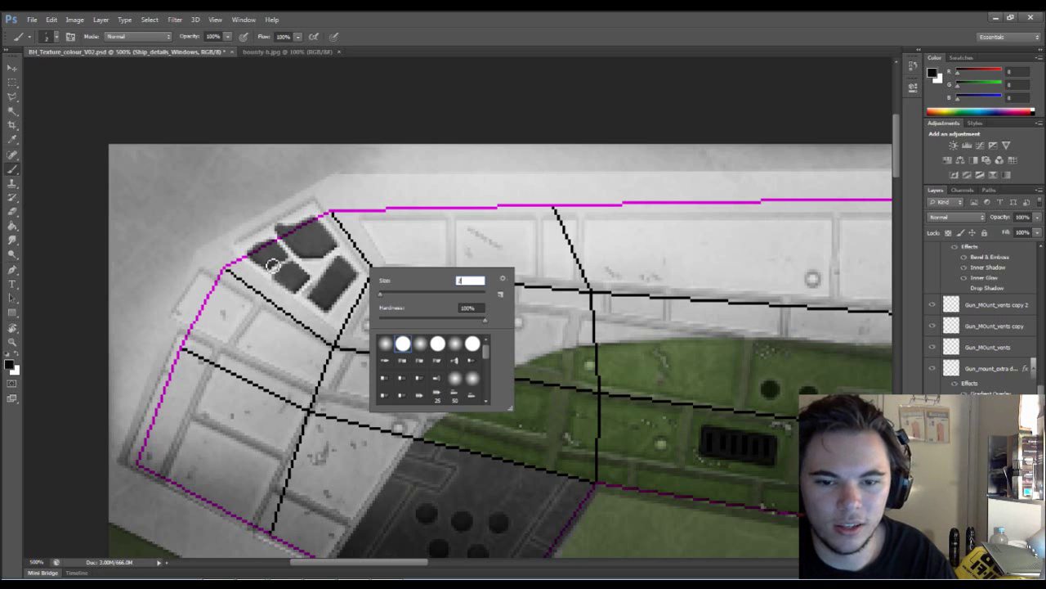
key(Return)
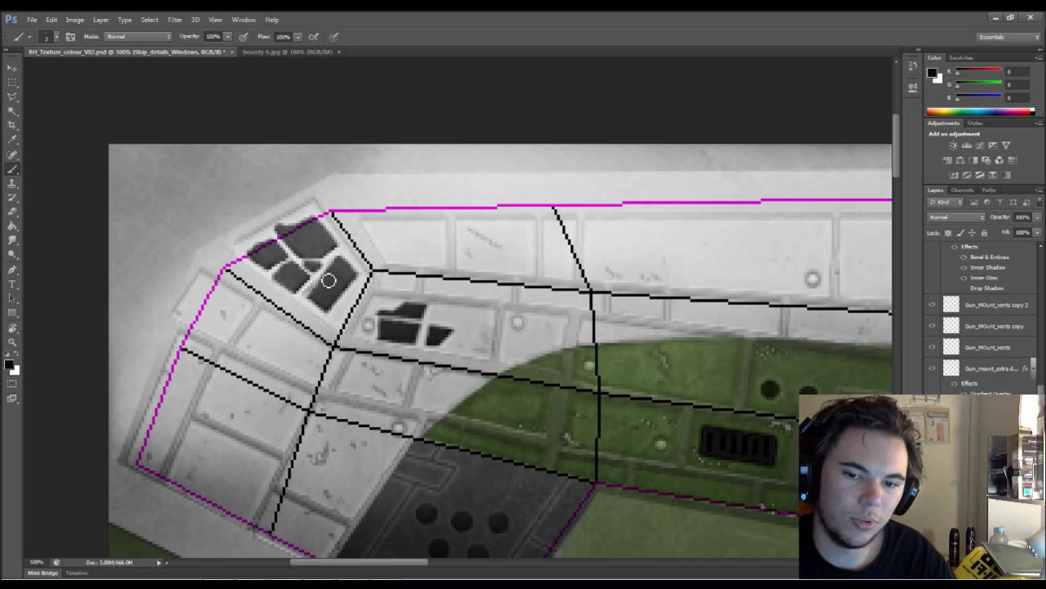
key(e)
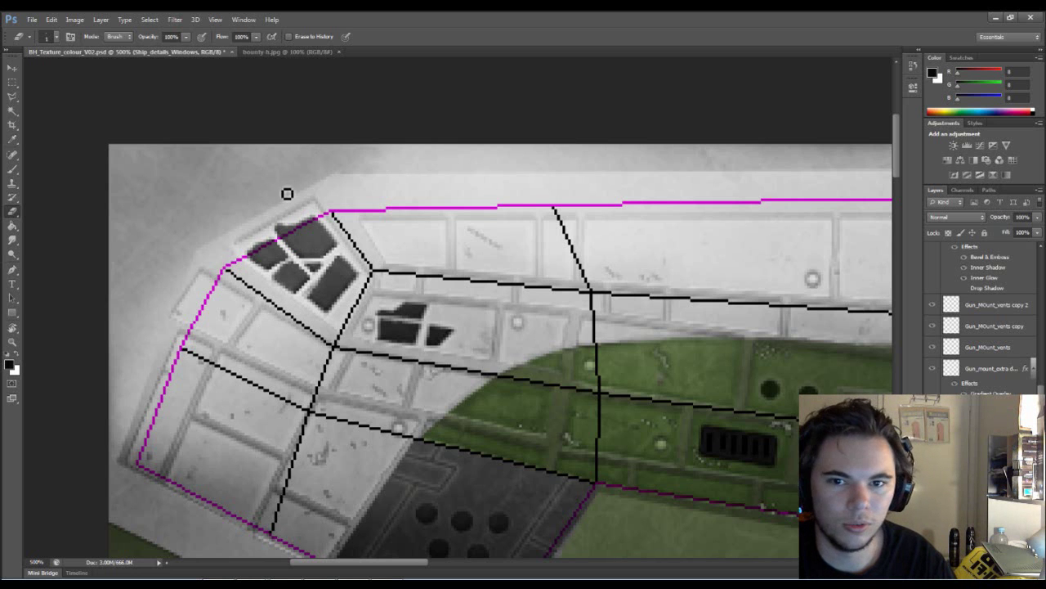
click(323, 52)
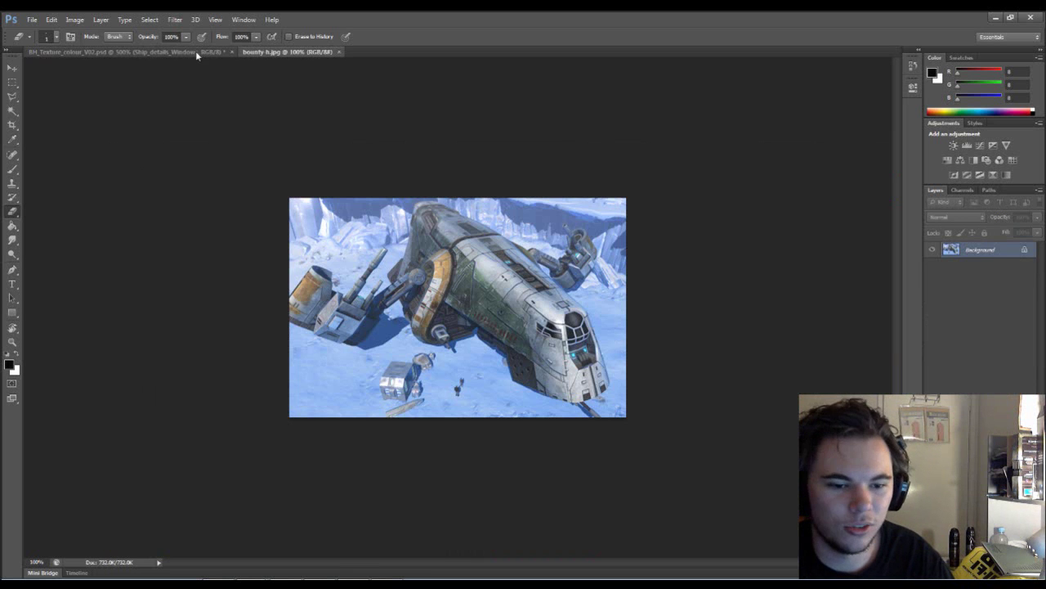
click(195, 50)
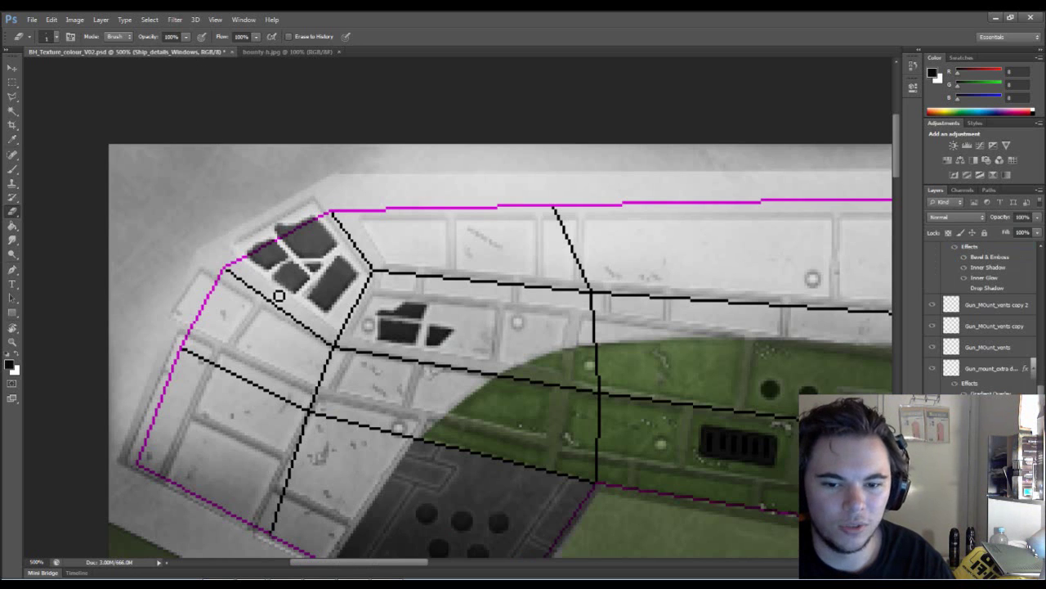
- Paint dark vents below the windows, undo the oversized splotch, and trim them with the eraser
key(b)
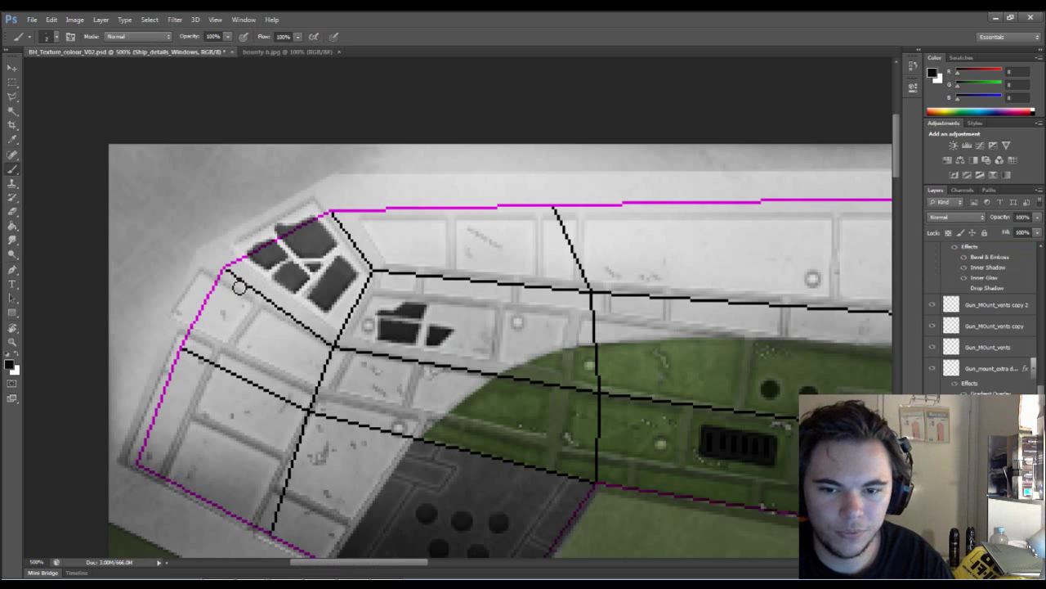
mouse_move(233, 295)
mouse_down()
mouse_move(223, 309)
mouse_move(231, 303)
mouse_move(235, 330)
mouse_up()
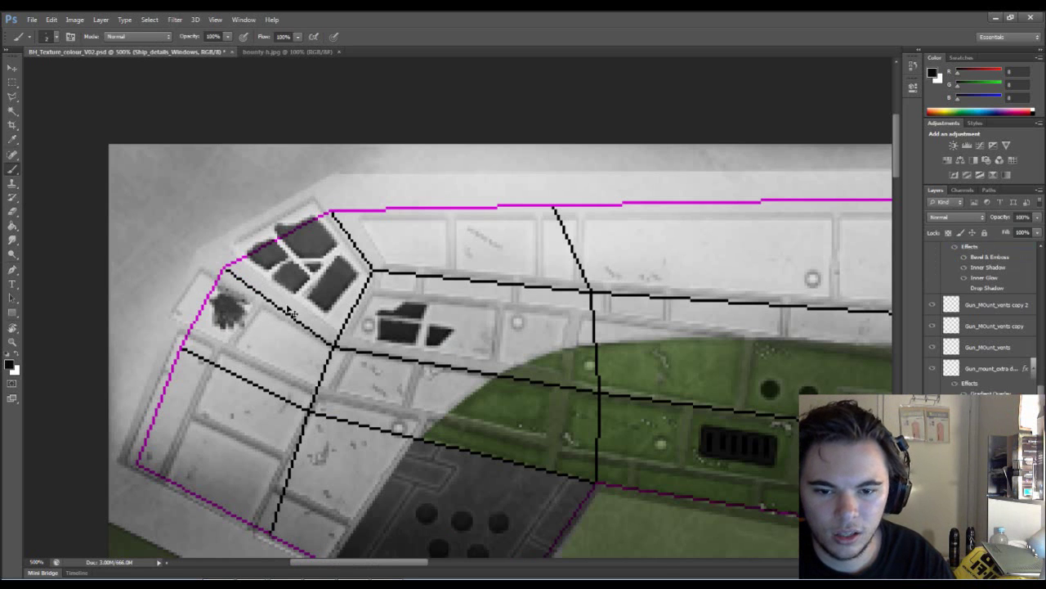
key(ctrl+z)
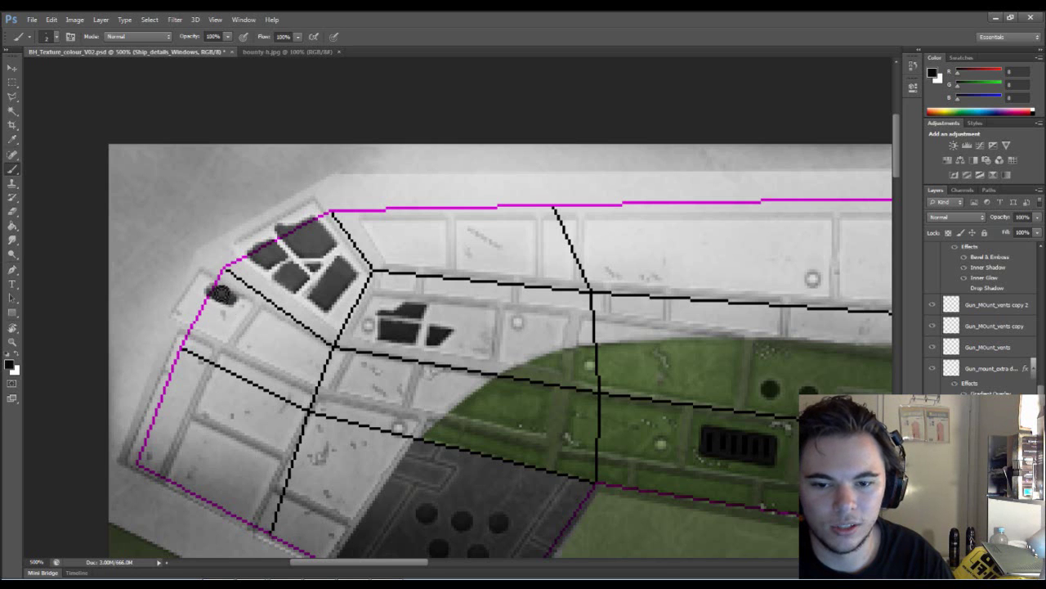
key(e)
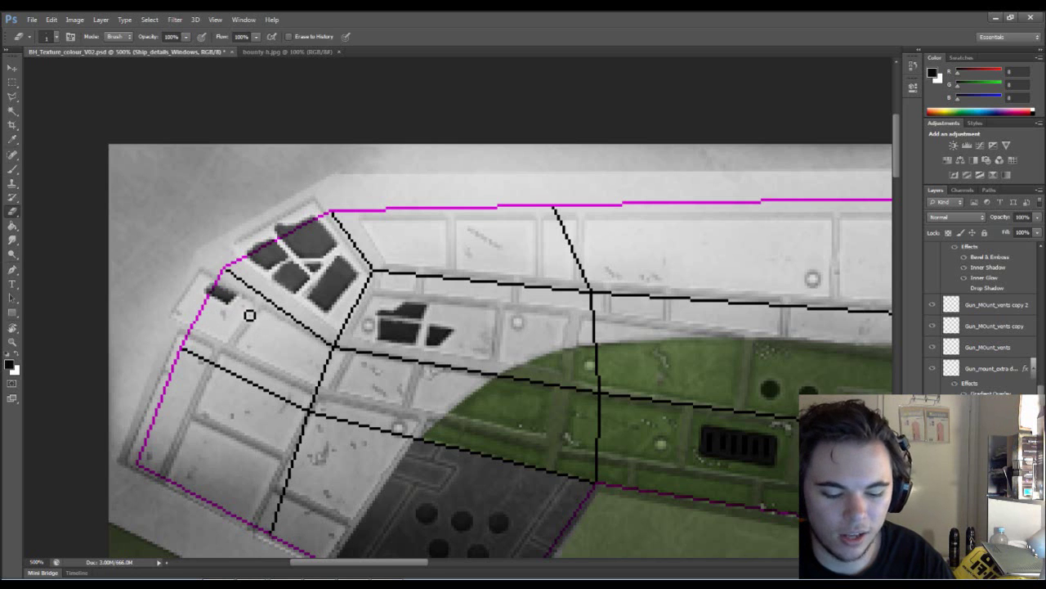
key(b)
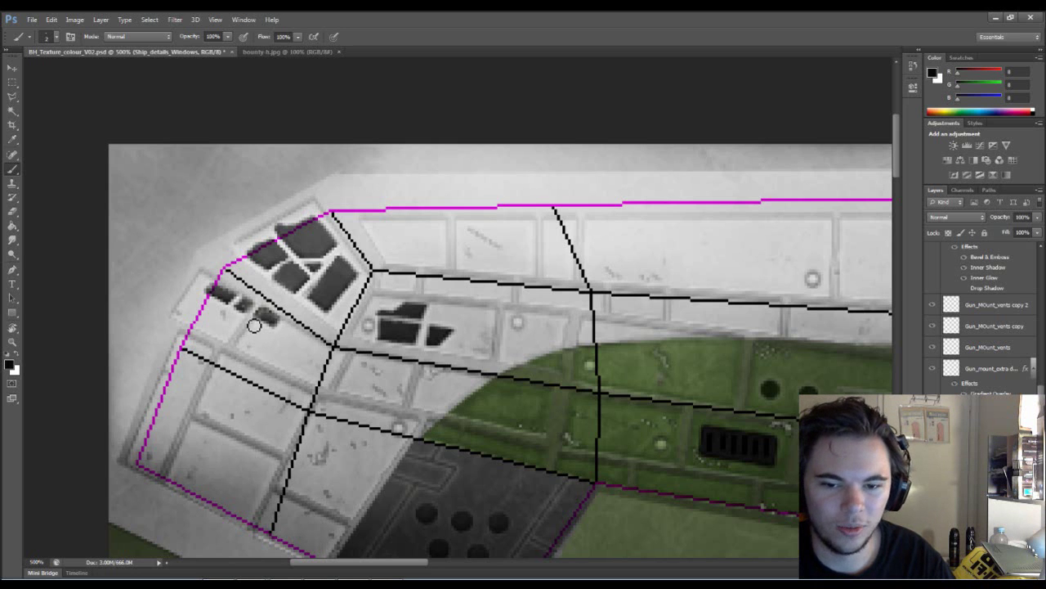
key(e)
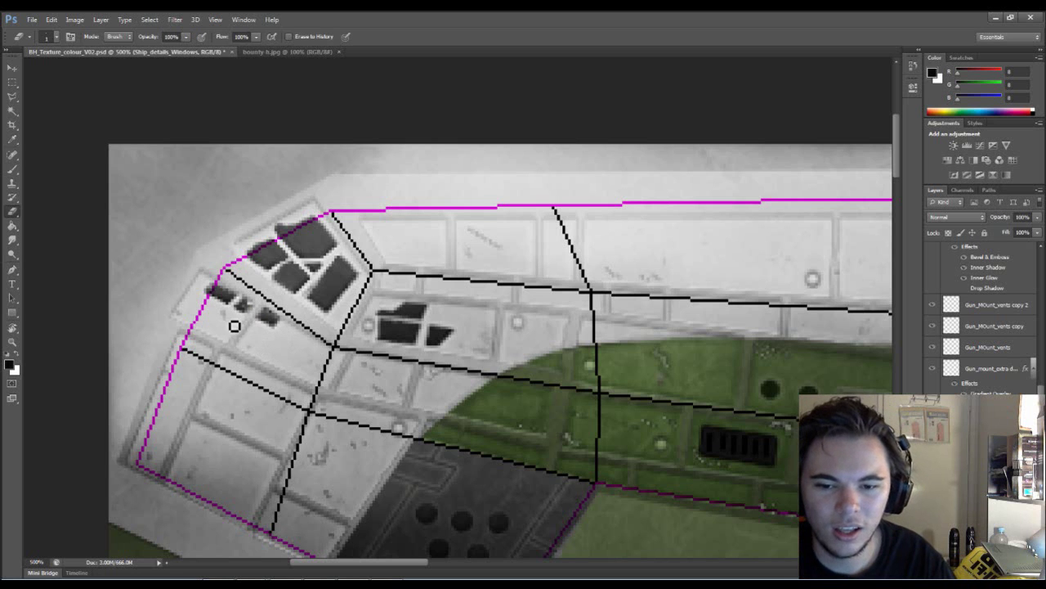
- Paint the longer fourth vent at the row's right end and square its edges
key(b)
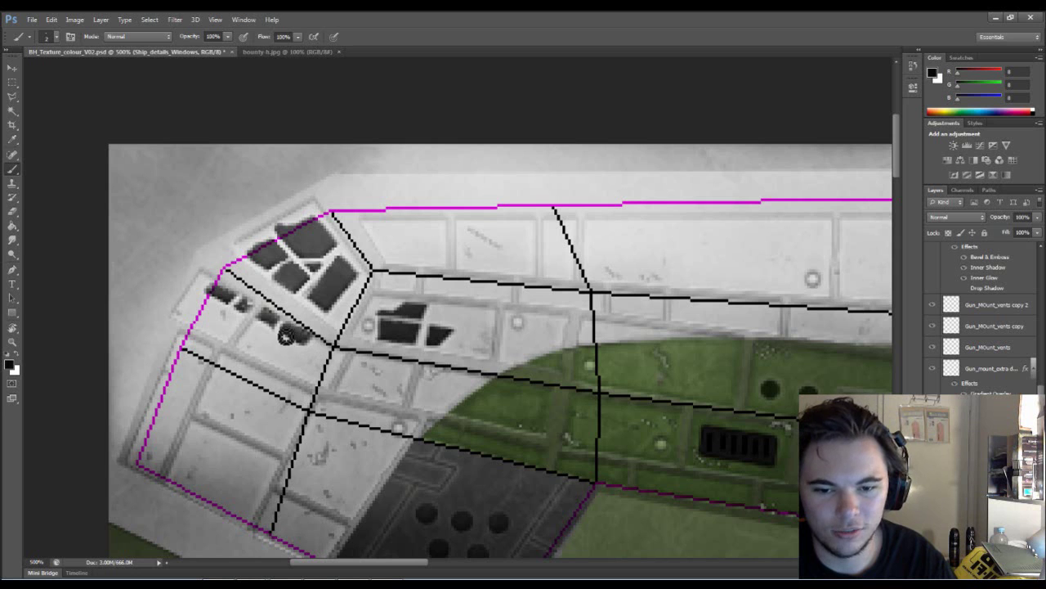
key(e)
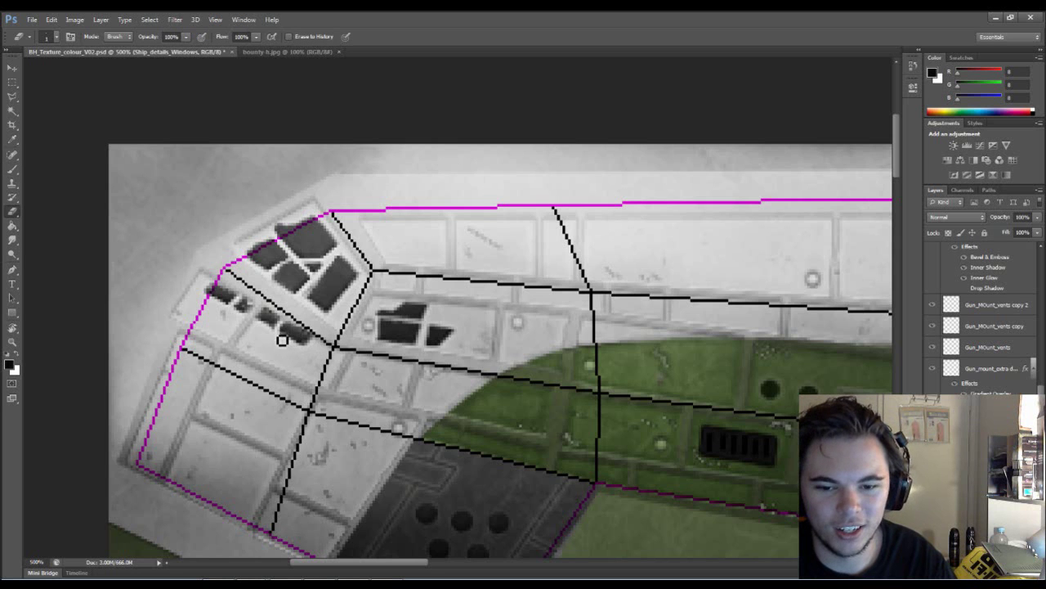